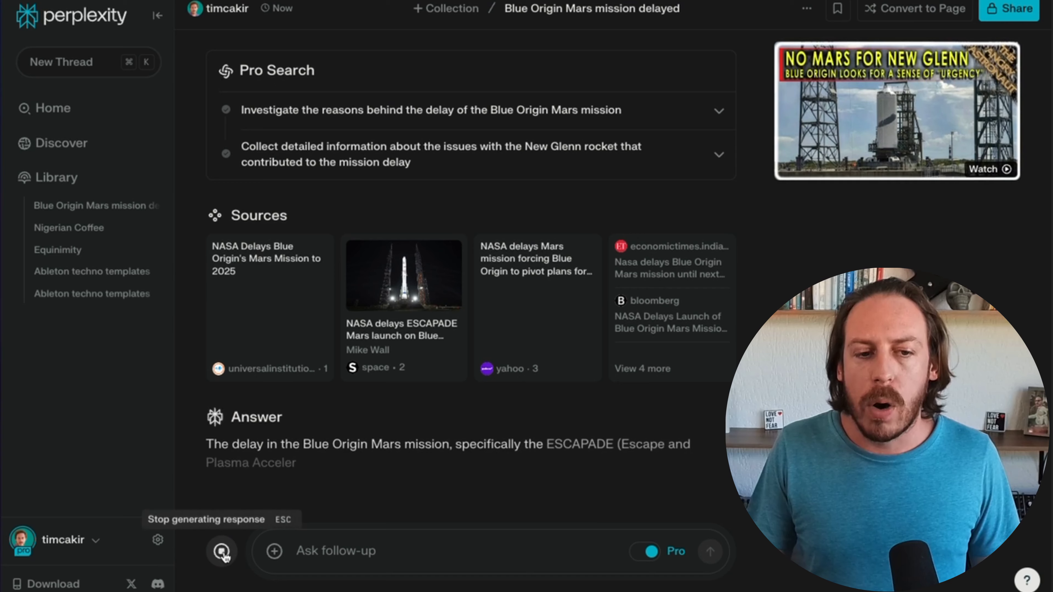
Return to the home page and set the search focus to Social
click(274, 552)
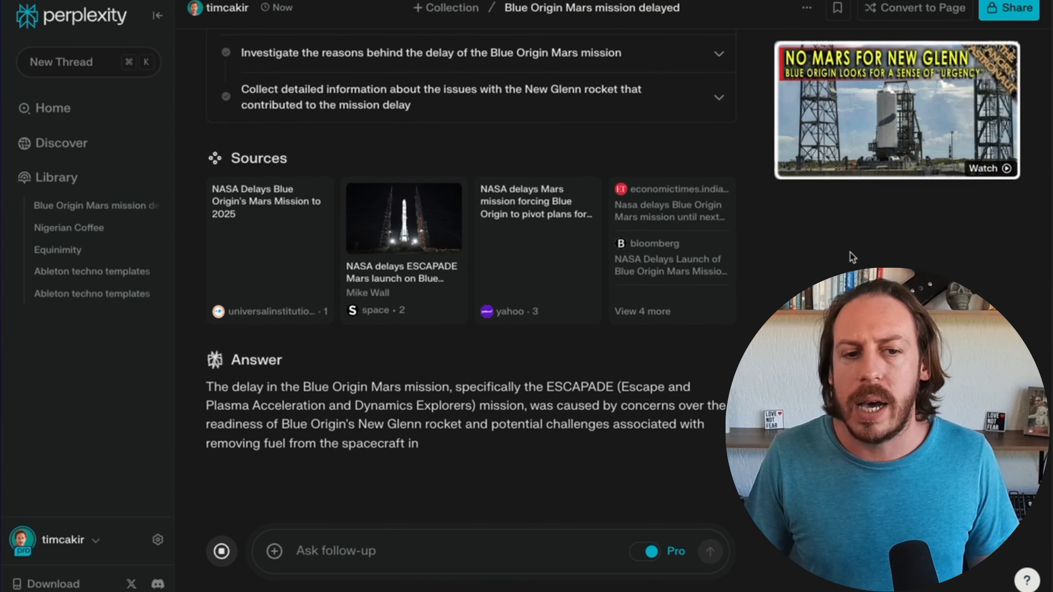
click(62, 108)
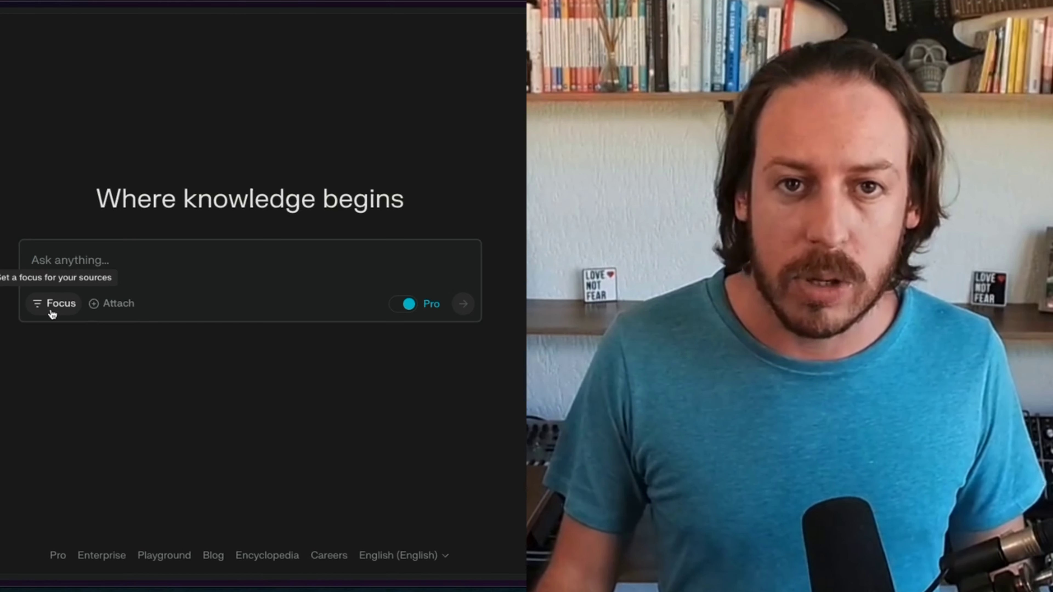
click(409, 306)
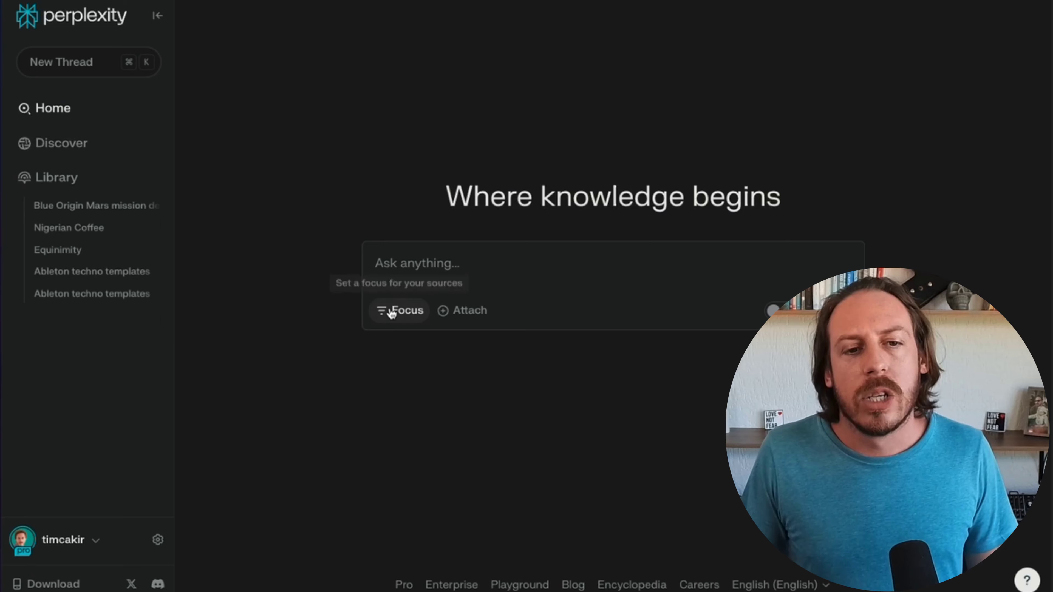
click(672, 301)
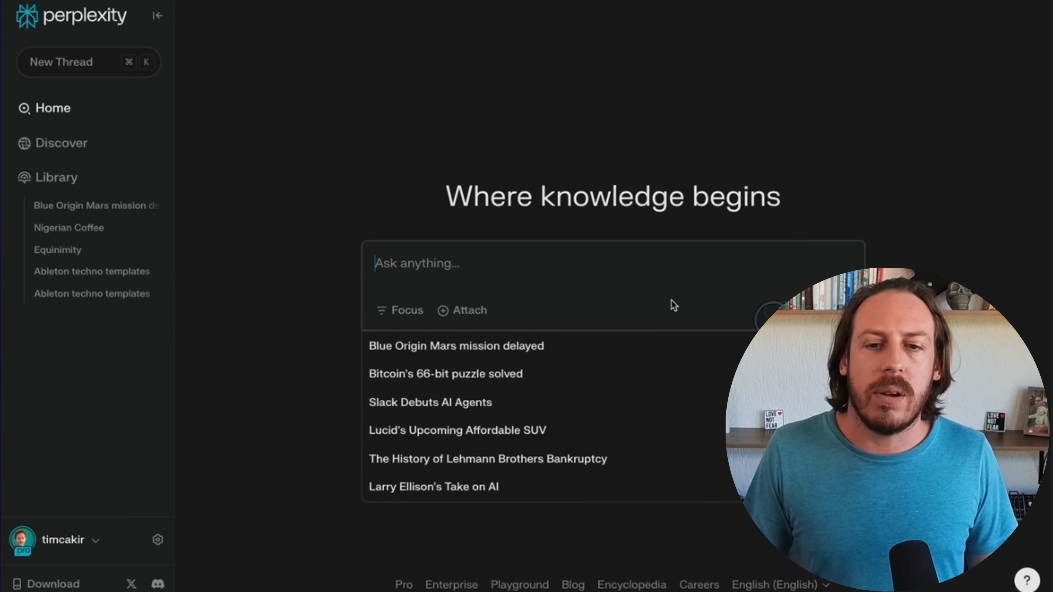
click(408, 314)
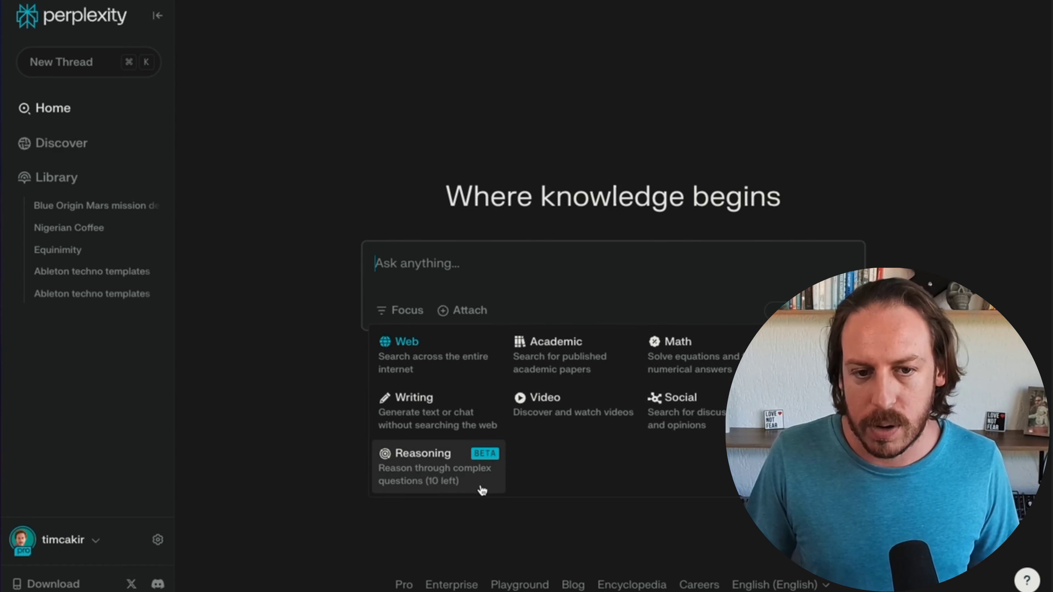
click(687, 425)
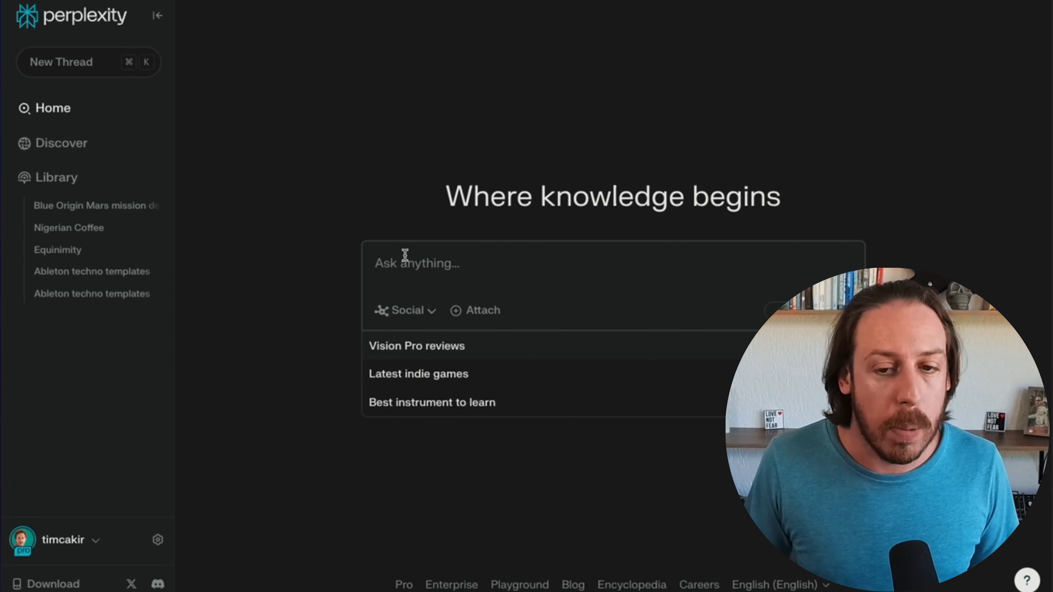
Ask "what are people recommending for top 10 ai tools" and submit the query
click(421, 263)
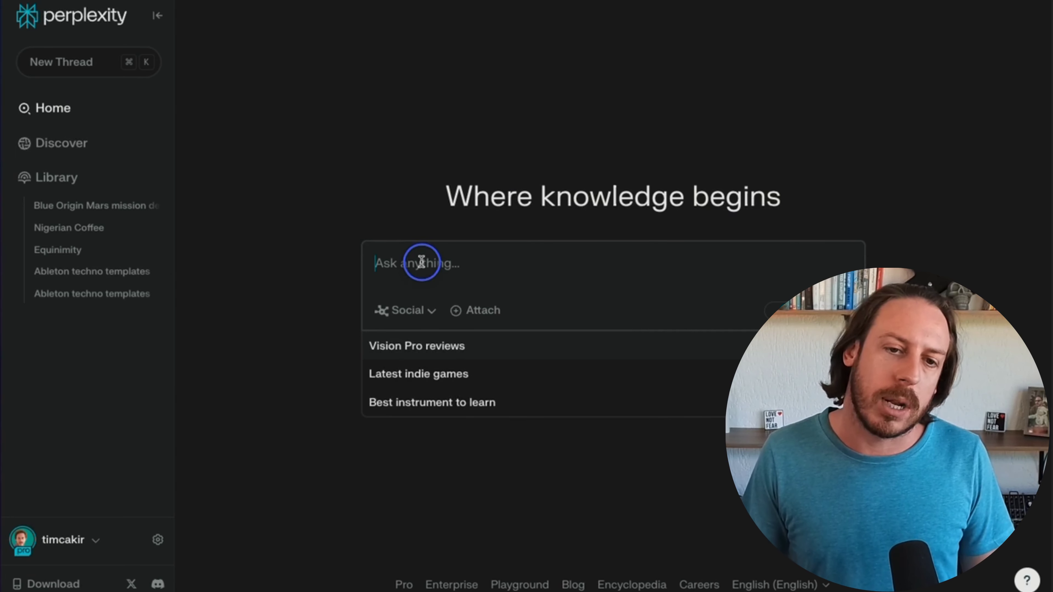
text(what are people )
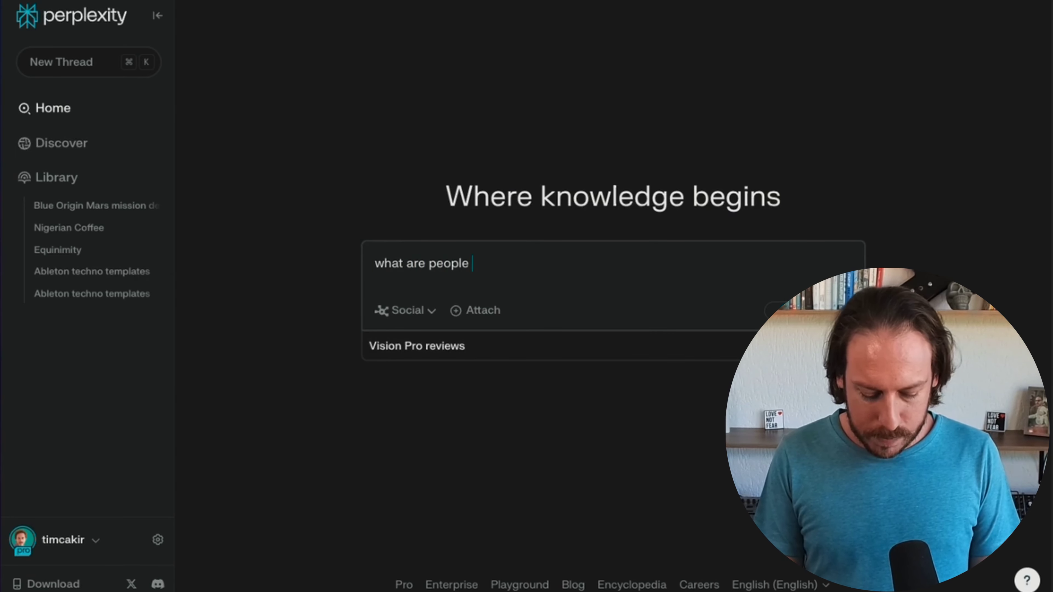
text(recommednding for t)
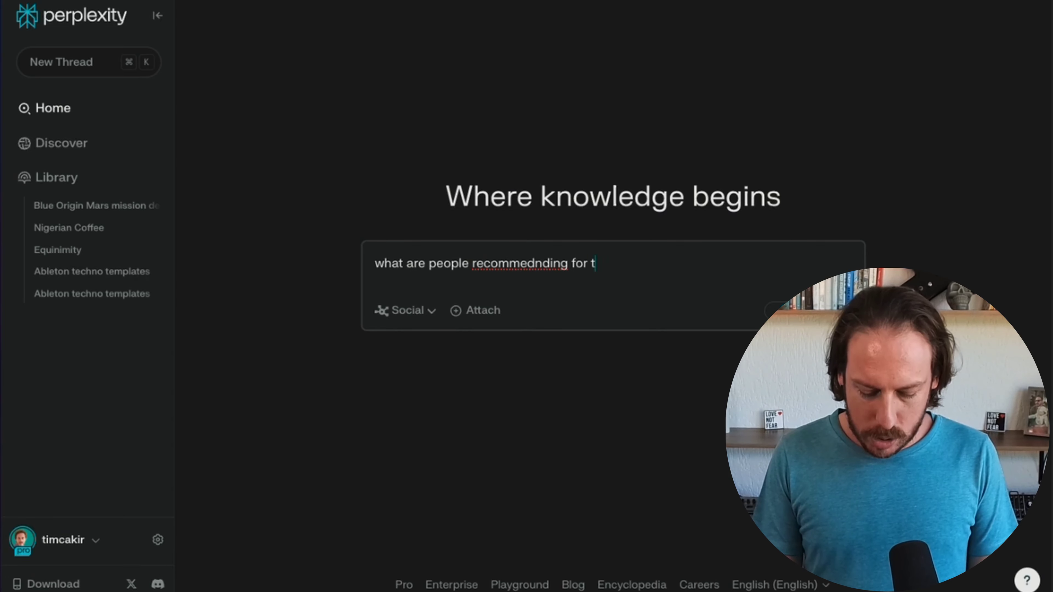
text(op 10 ai tools)
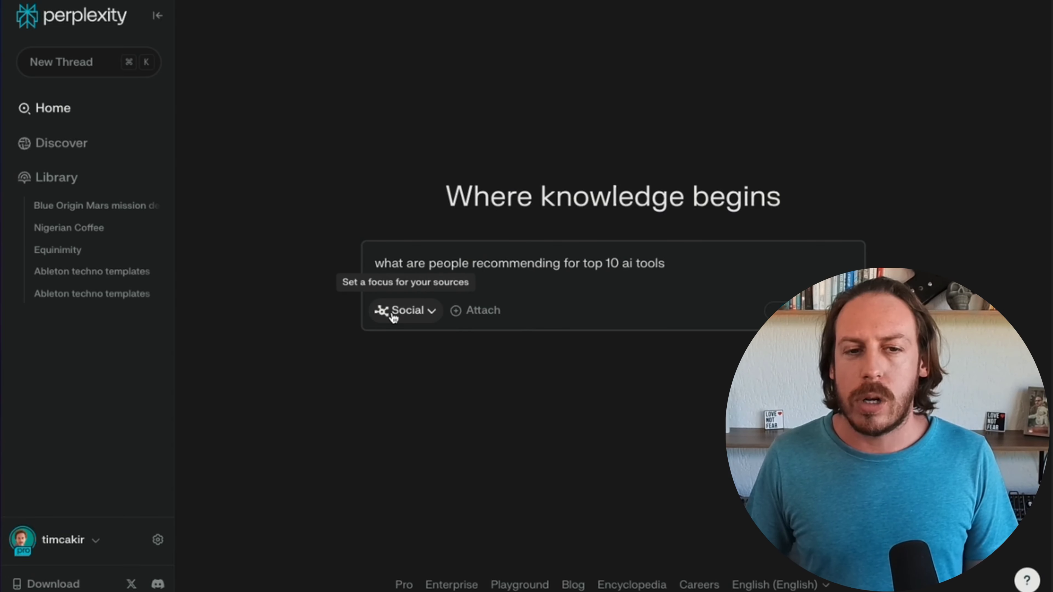
key(Return)
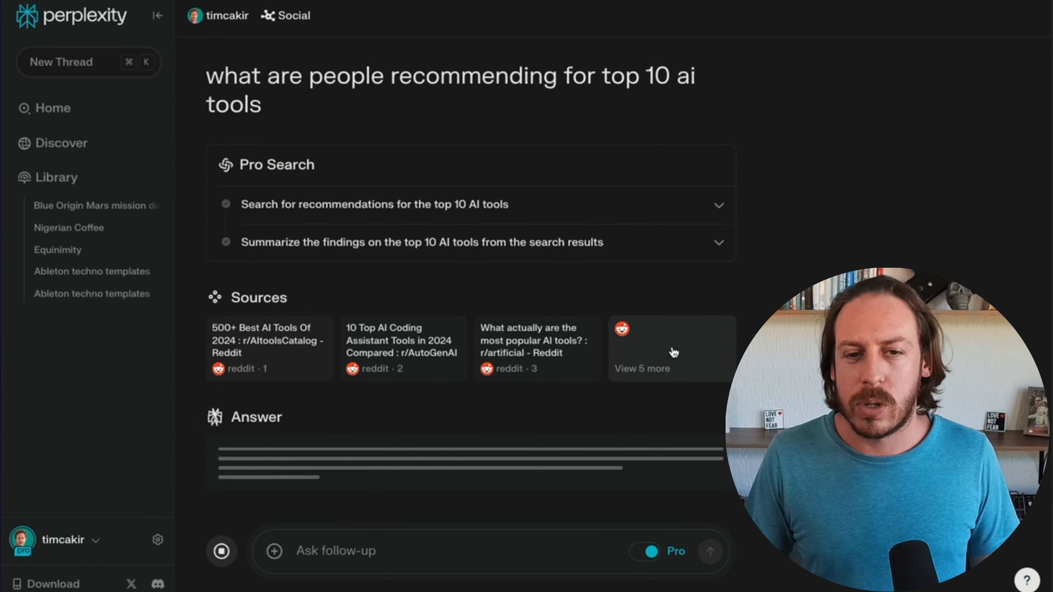
Look through the full list of sources behind the AI tools answer and close it again
click(644, 369)
scroll(820, 303, down, 15)
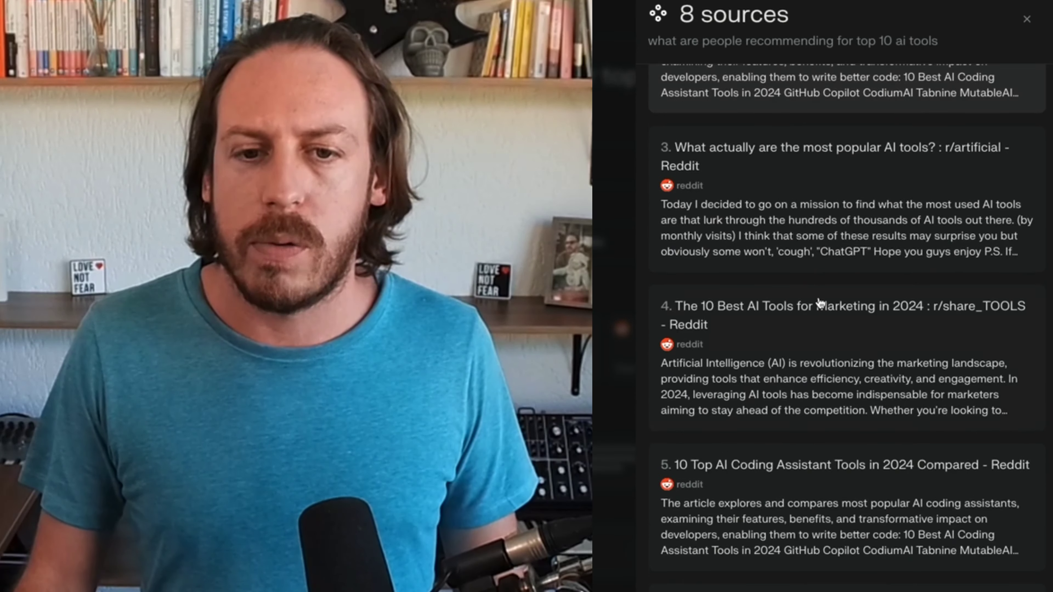
scroll(824, 382, up, 15)
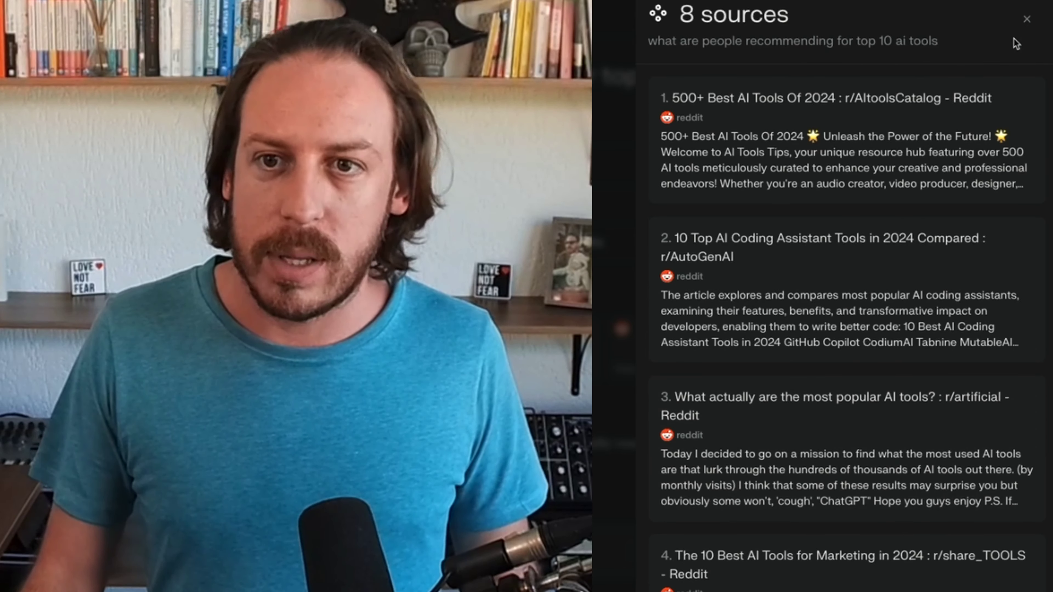
click(470, 436)
Read the generated answer on the top 10 AI tools as it is written
scroll(469, 442, down, 2)
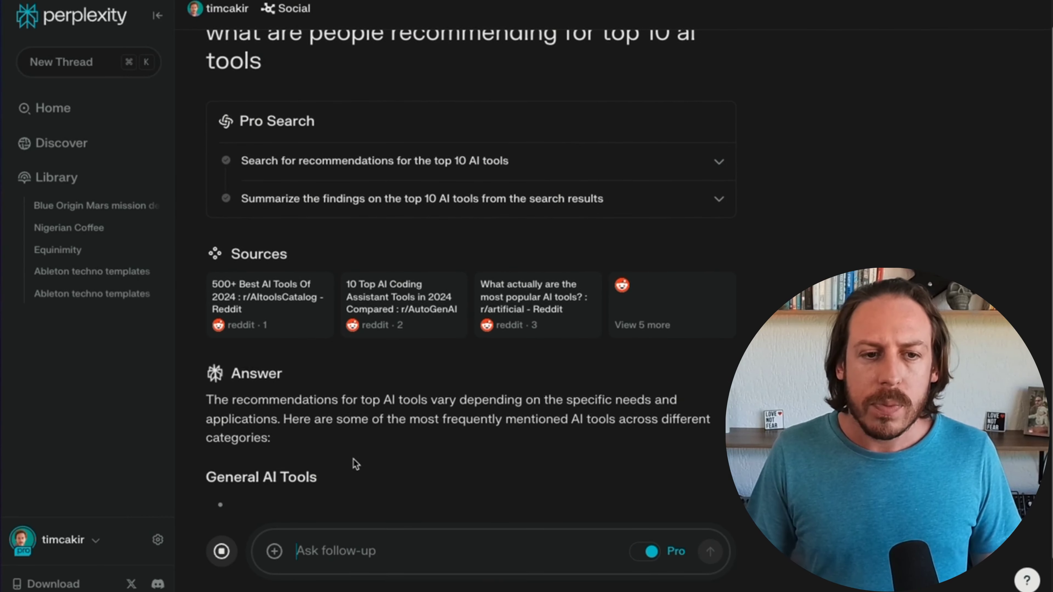
scroll(520, 463, down, 2)
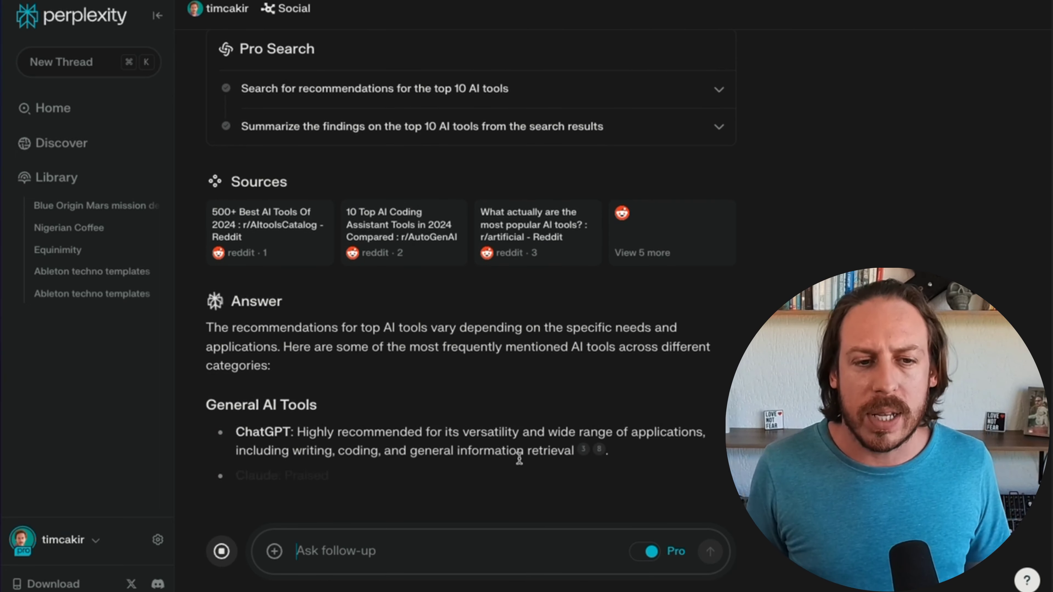
scroll(520, 459, down, 1)
scroll(415, 406, down, 1)
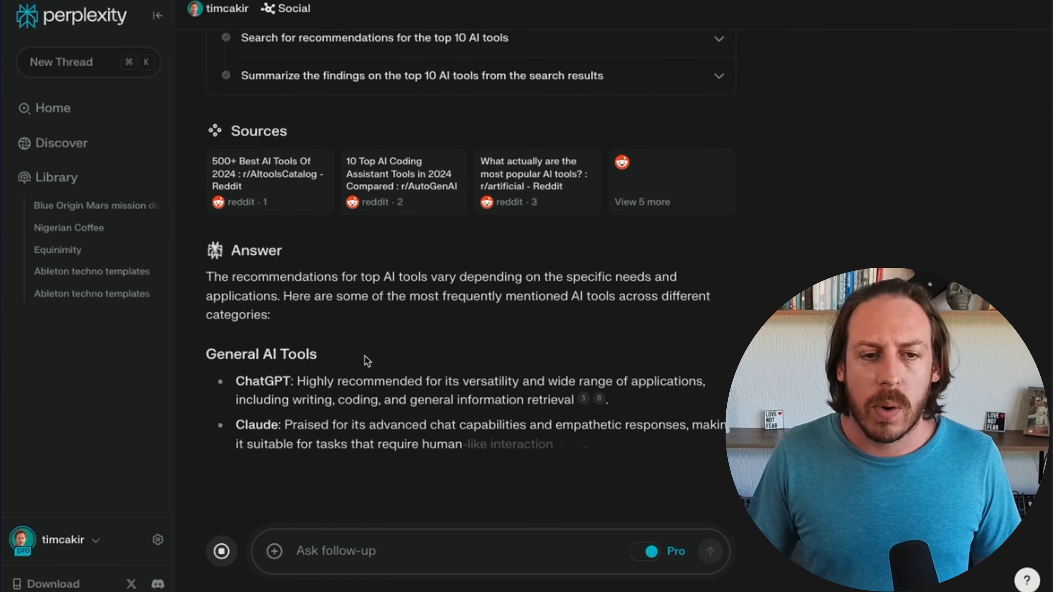
scroll(327, 378, down, 2)
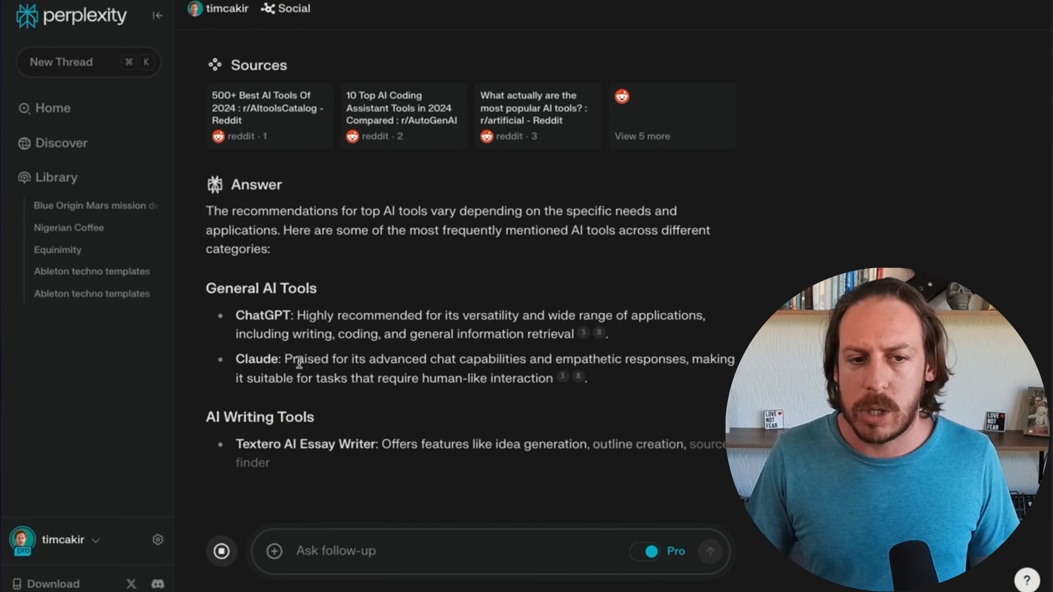
scroll(327, 373, down, 1)
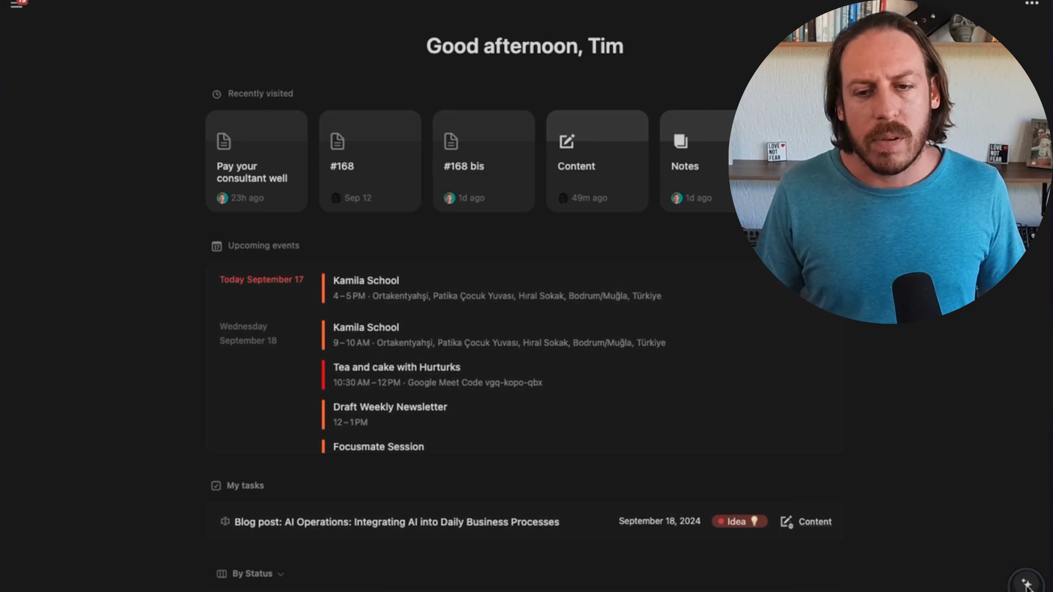
Switch to Notion, open its AI assistant and start a Brainstorm ideas chat
click(1026, 585)
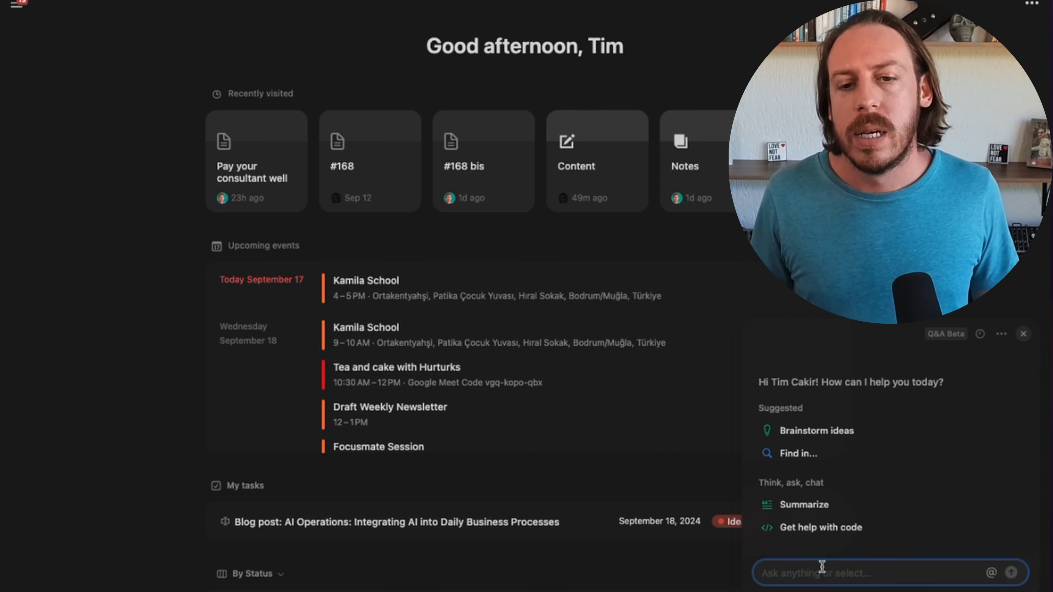
click(815, 516)
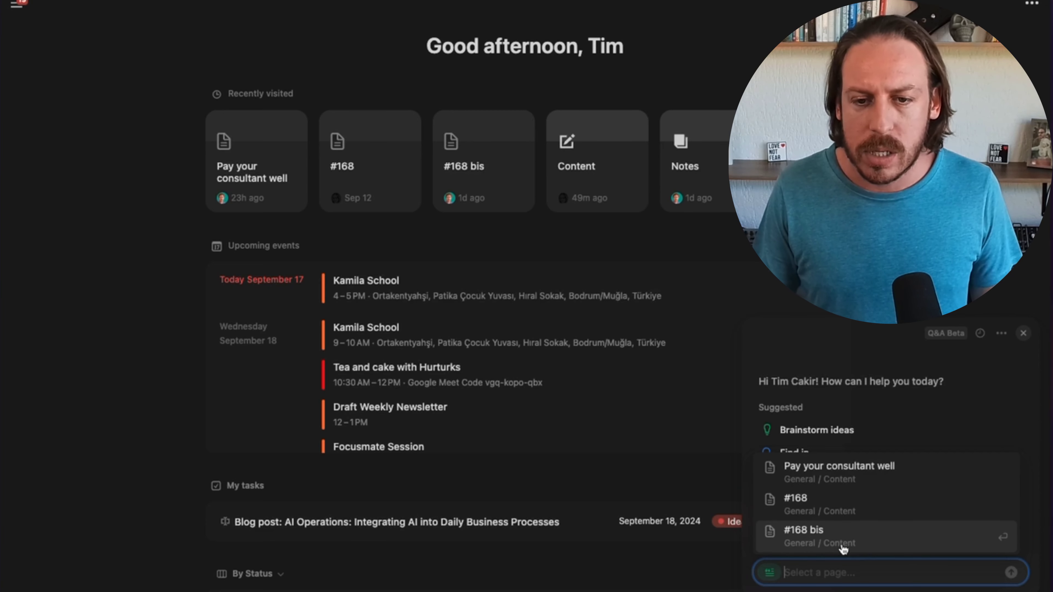
click(842, 430)
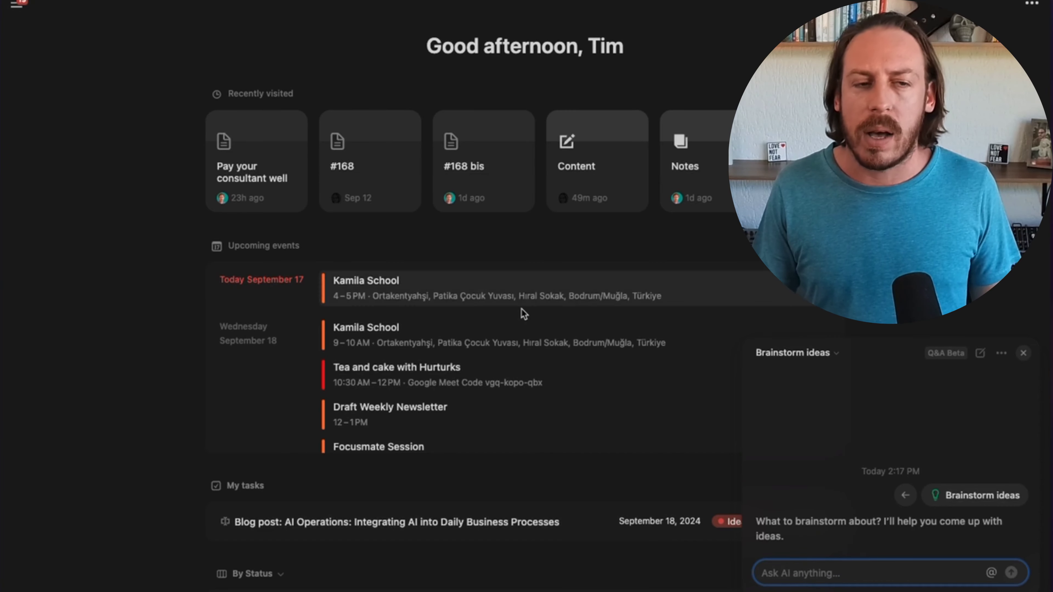
Ask "What do I know about product marketing" in the full-page Notion AI chat and copy the answer
mouse_move(19, 7)
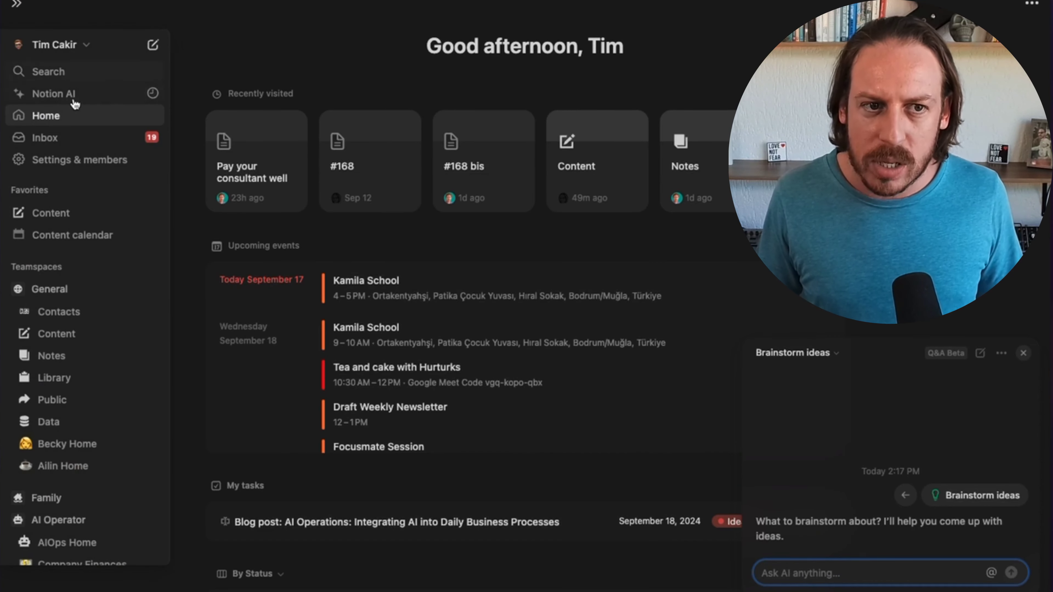
click(58, 97)
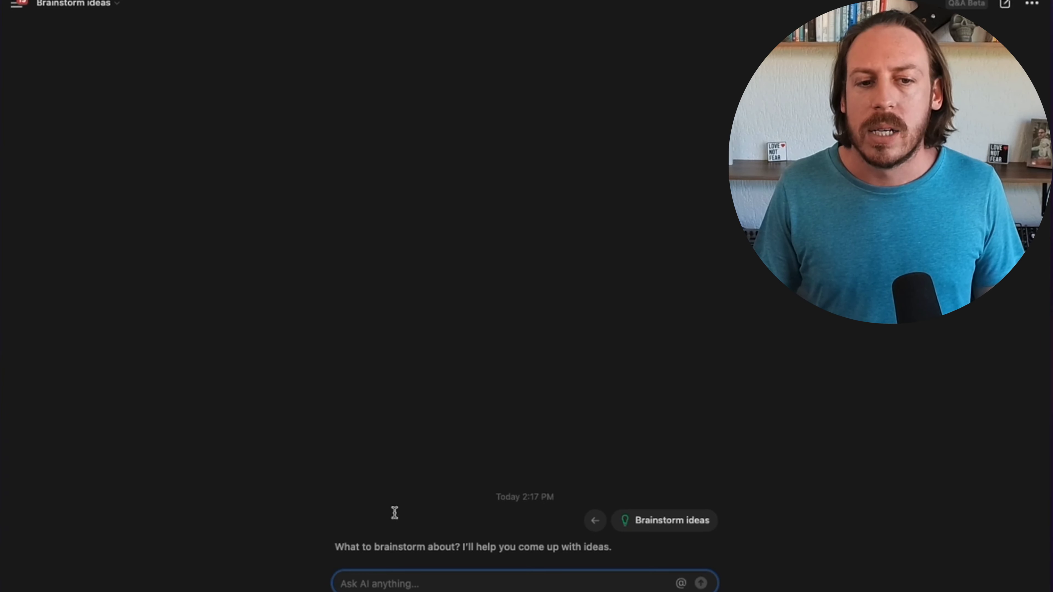
text(What do I know about prod)
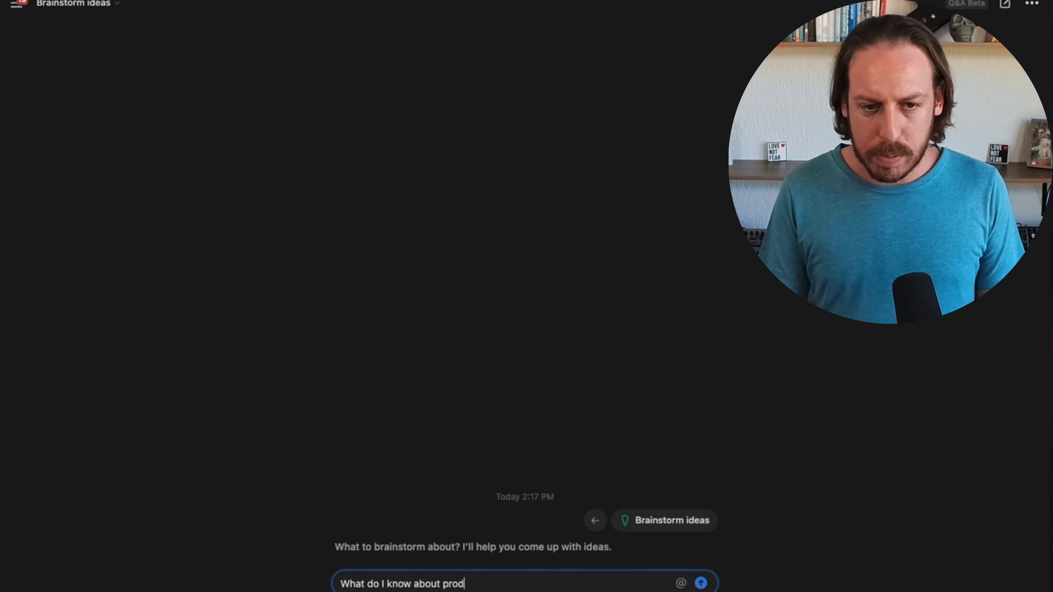
text(uct marketing)
key(Return)
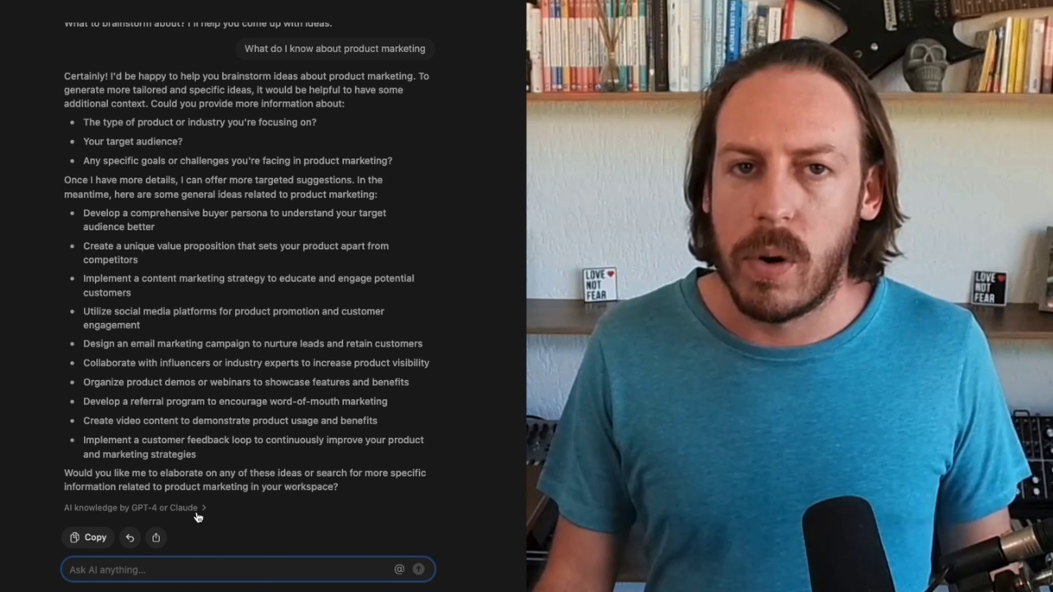
click(92, 539)
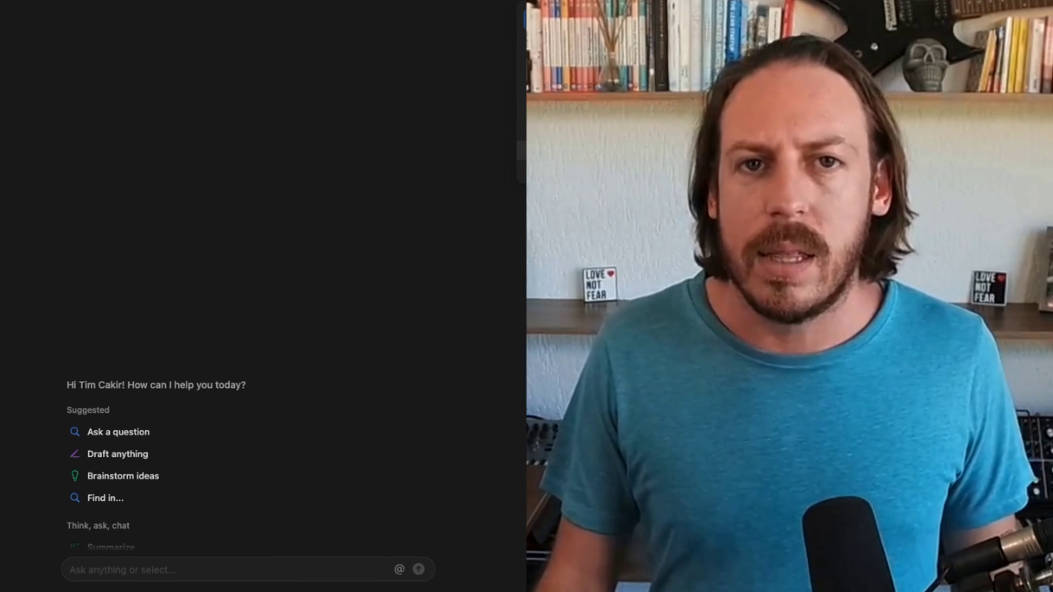
Ask "find me notes abour product levels" in a new Notion AI chat
click(228, 569)
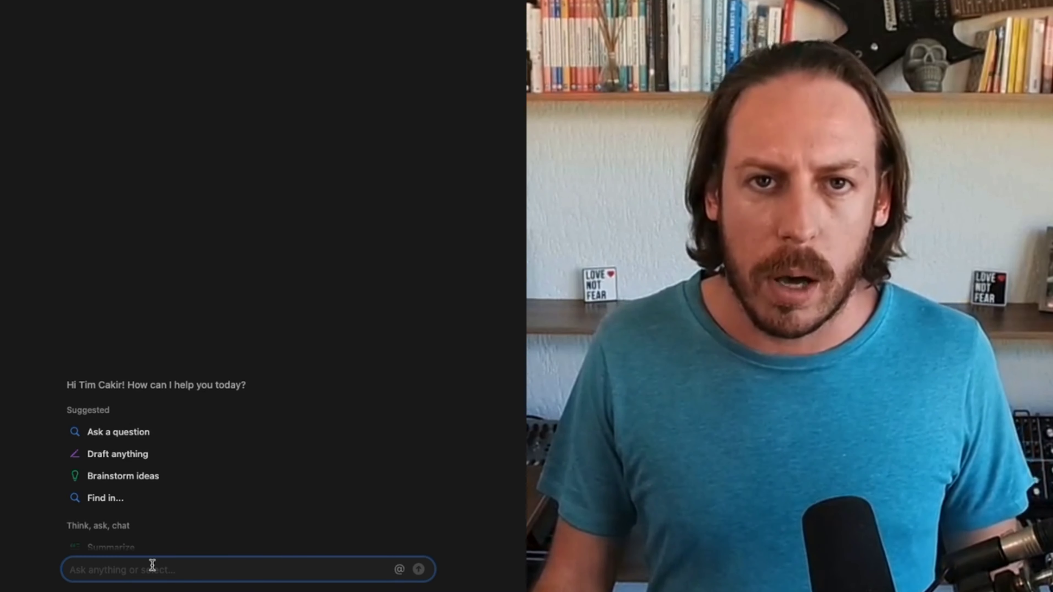
text(find m)
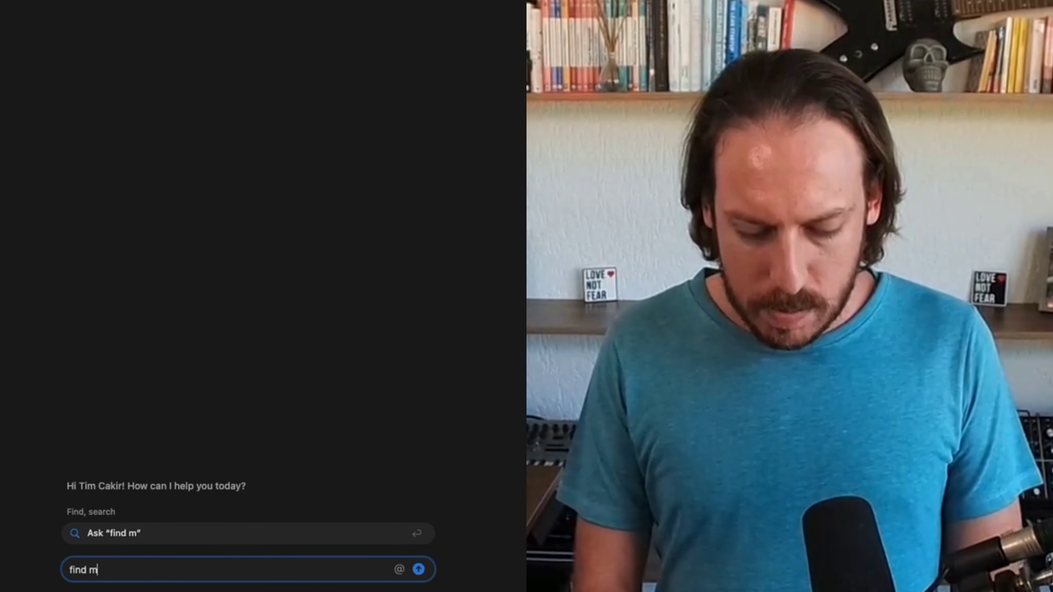
text(e notes abour product levels)
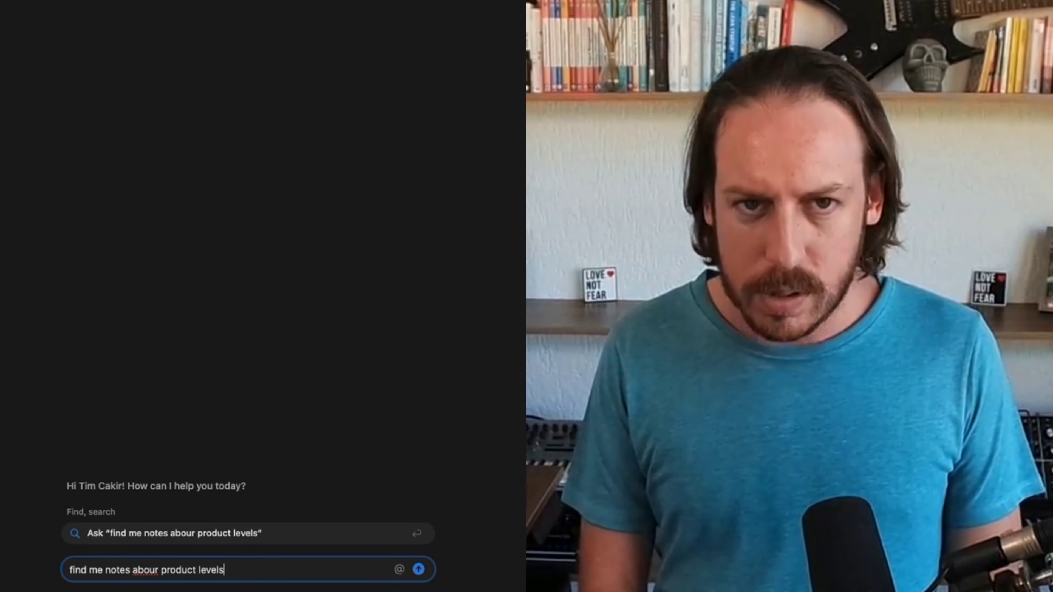
key(Return)
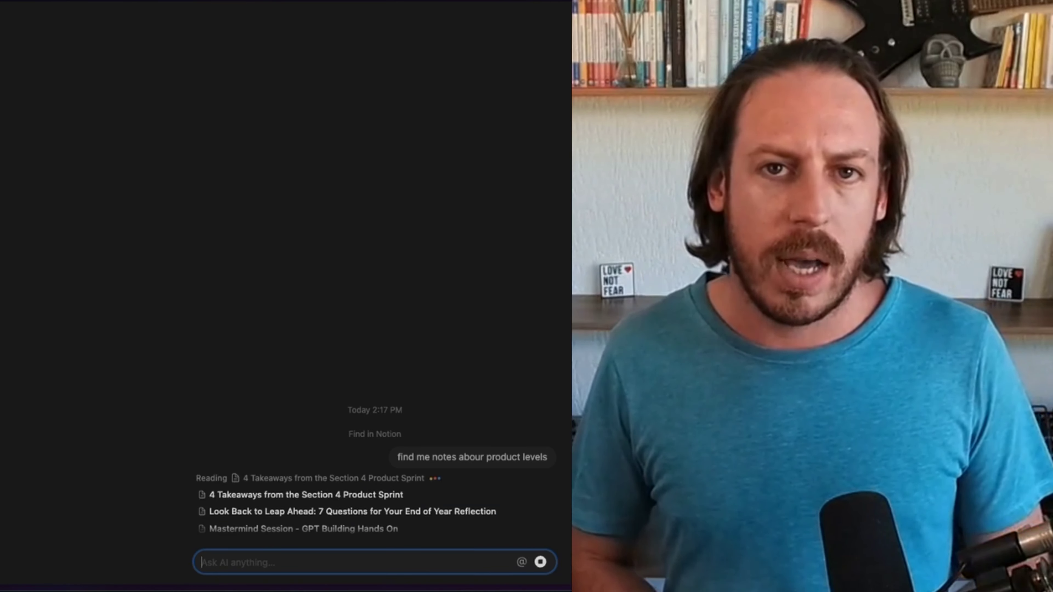
Preview the source pages behind the product levels answer and expand the complete source list
mouse_move(221, 499)
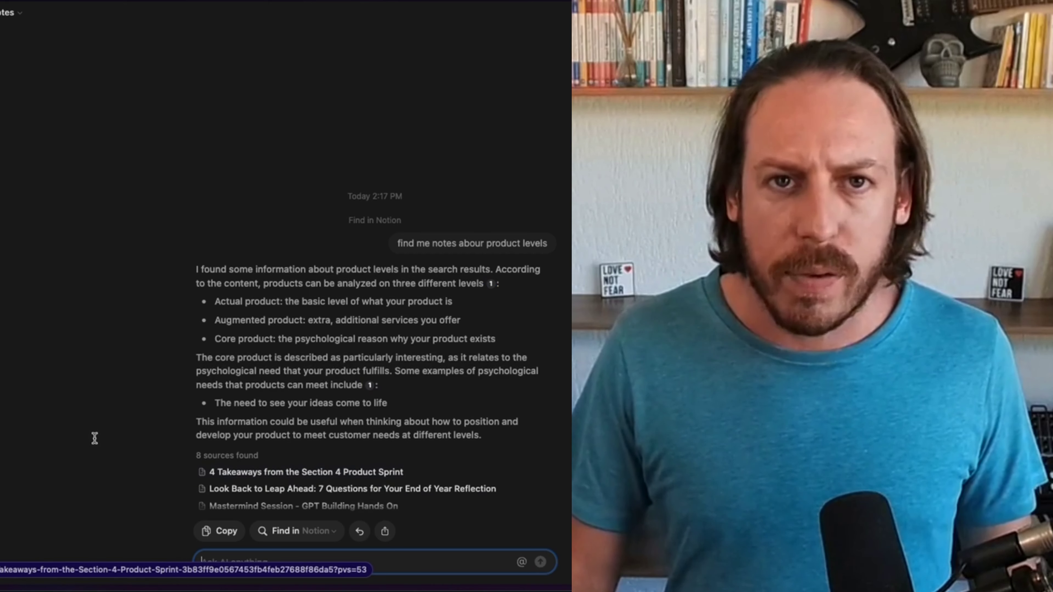
mouse_move(300, 490)
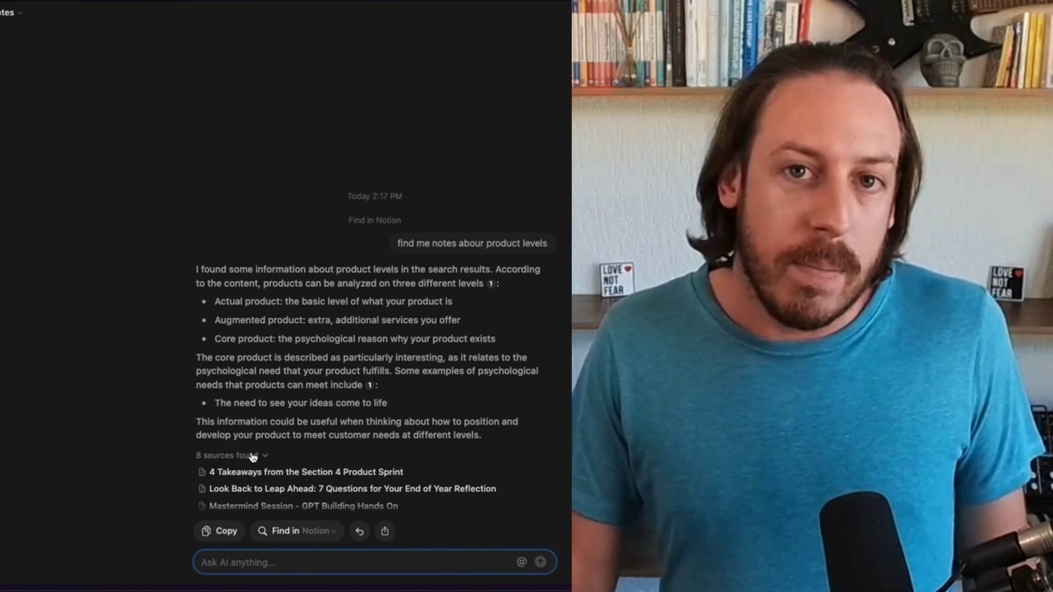
mouse_move(244, 475)
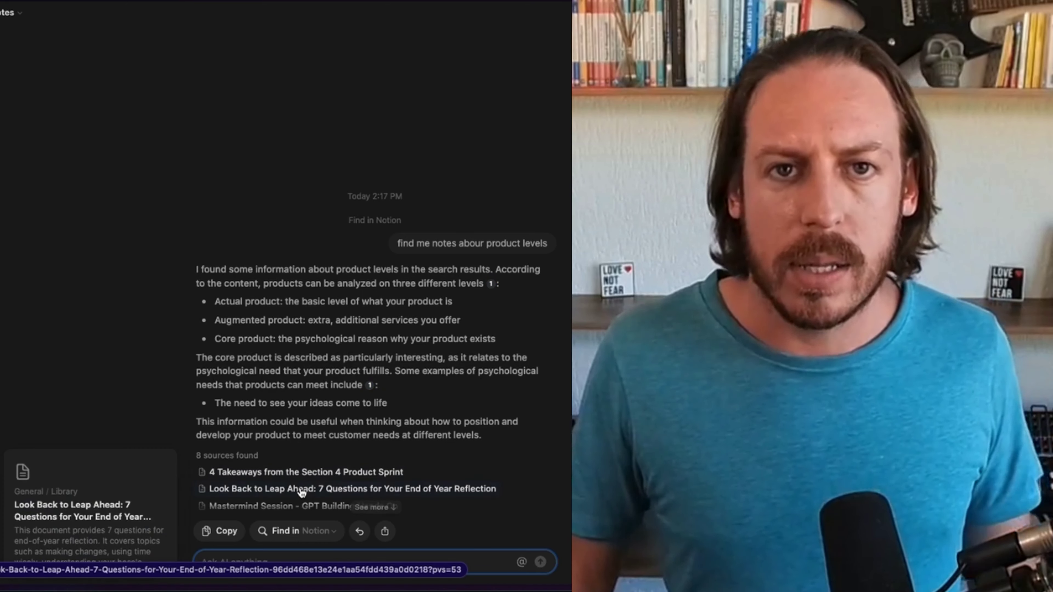
click(375, 507)
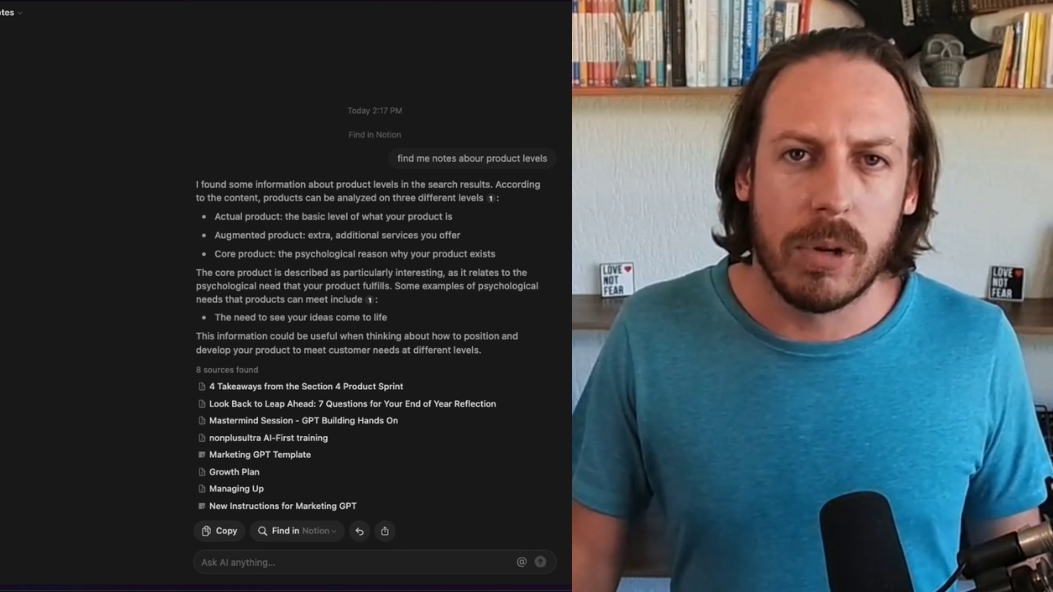
mouse_move(4, 100)
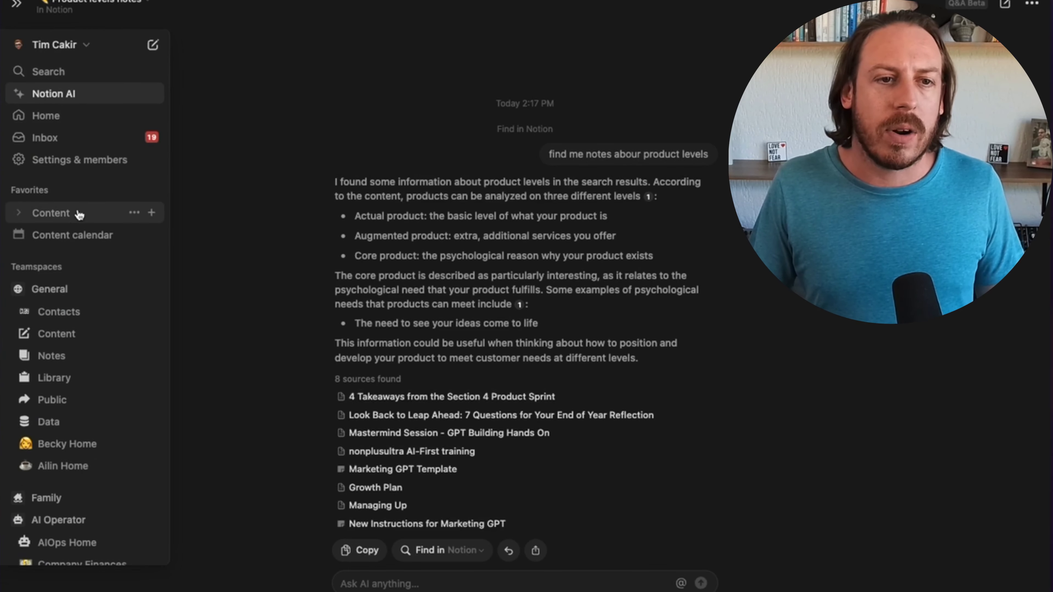
Create a new private page titled "10 AI tools to 10x productivity" and start its body
click(17, 6)
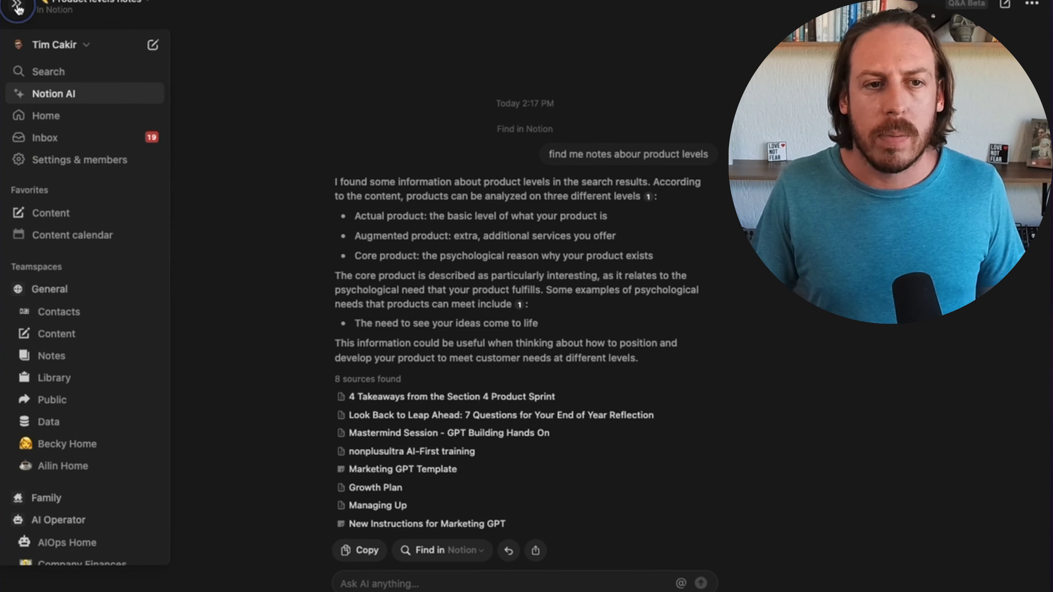
click(150, 7)
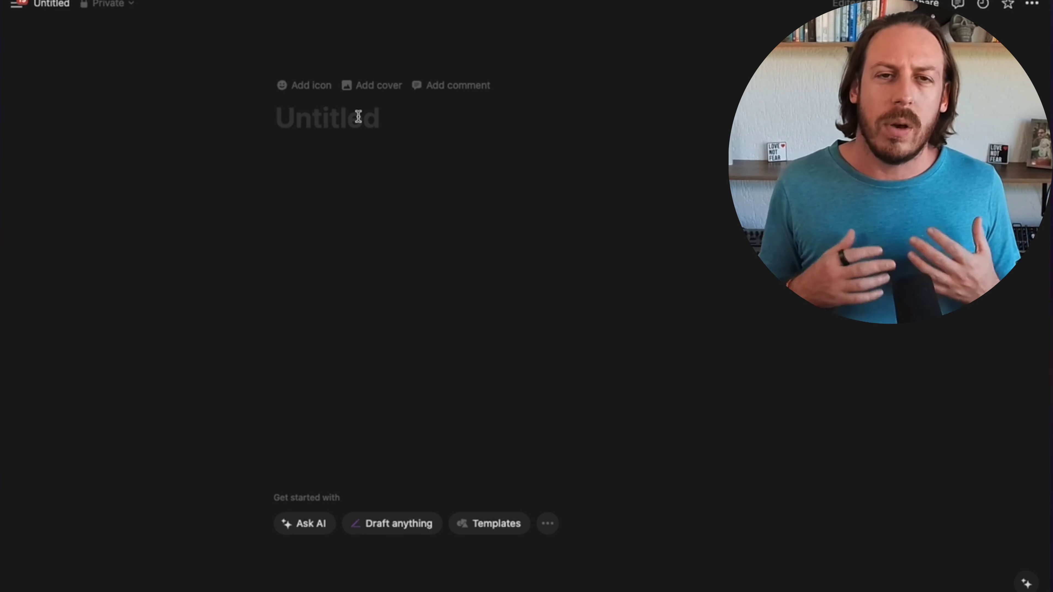
text(10 AI too)
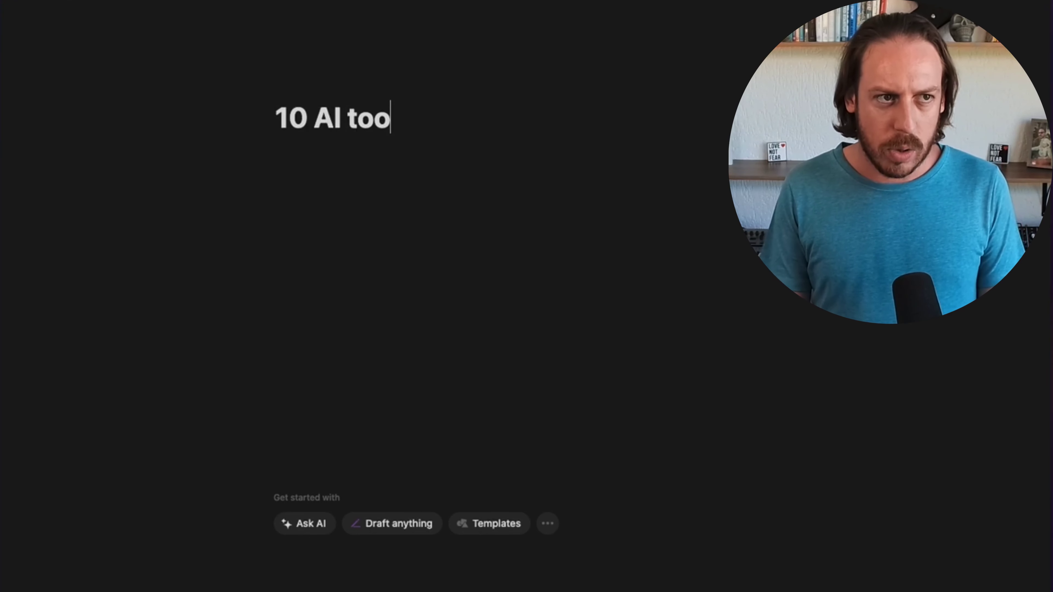
text(ls to 10x )
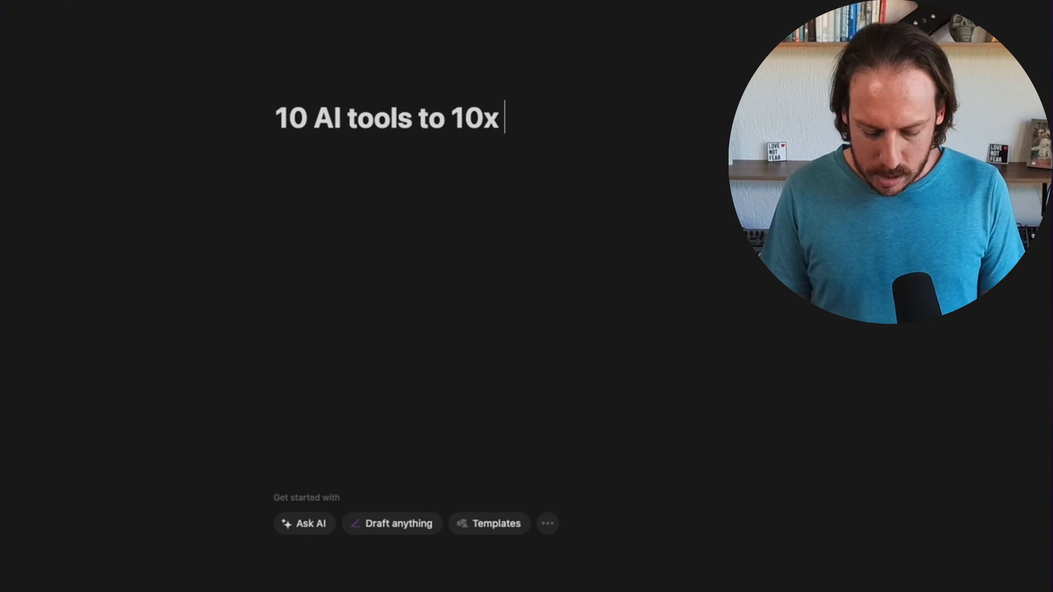
text(productivity)
click(289, 179)
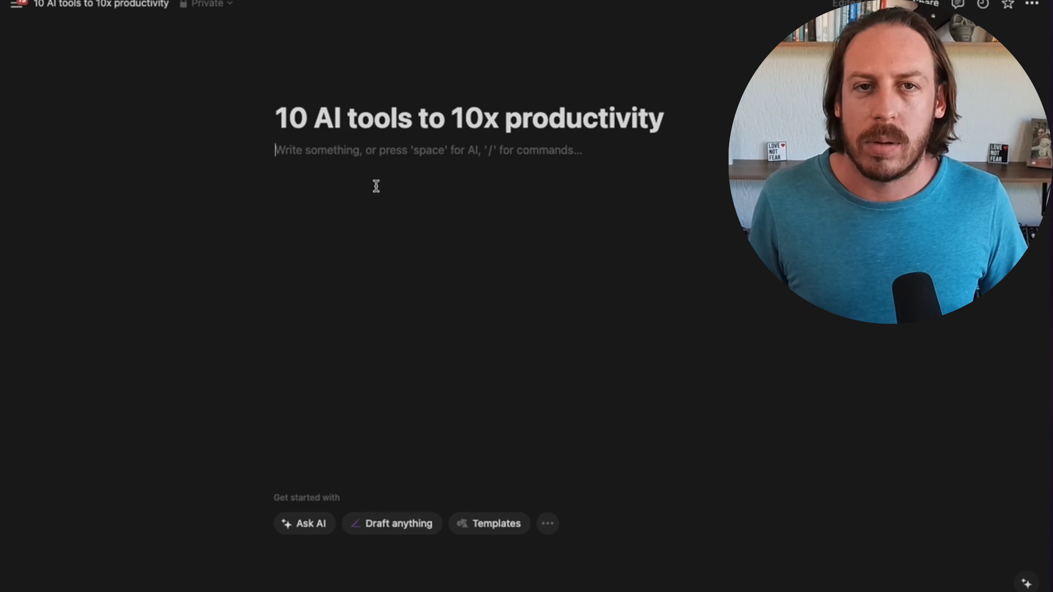
key(space)
key(Escape)
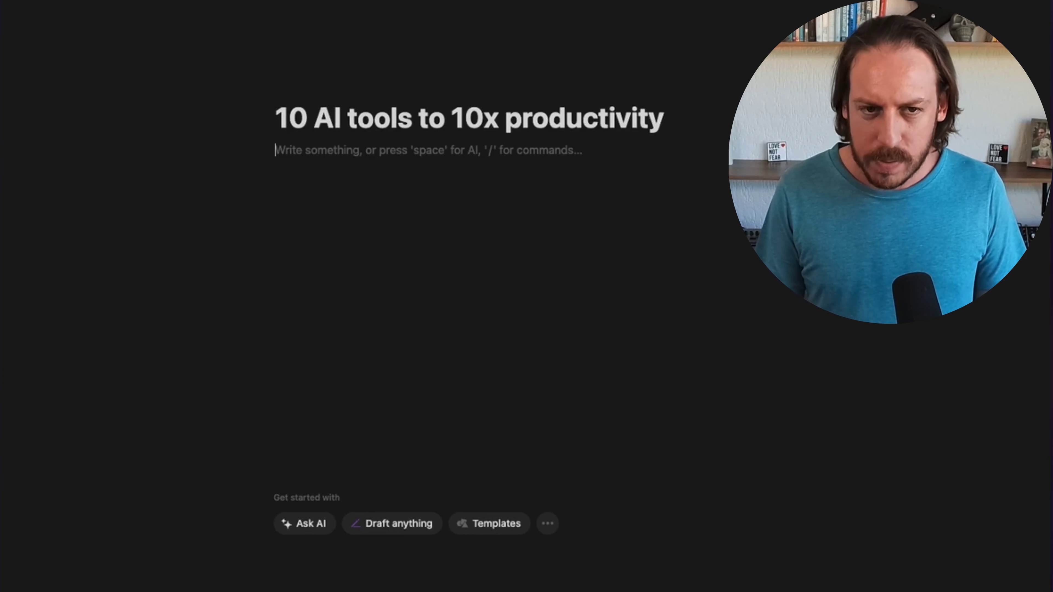
text(/ai)
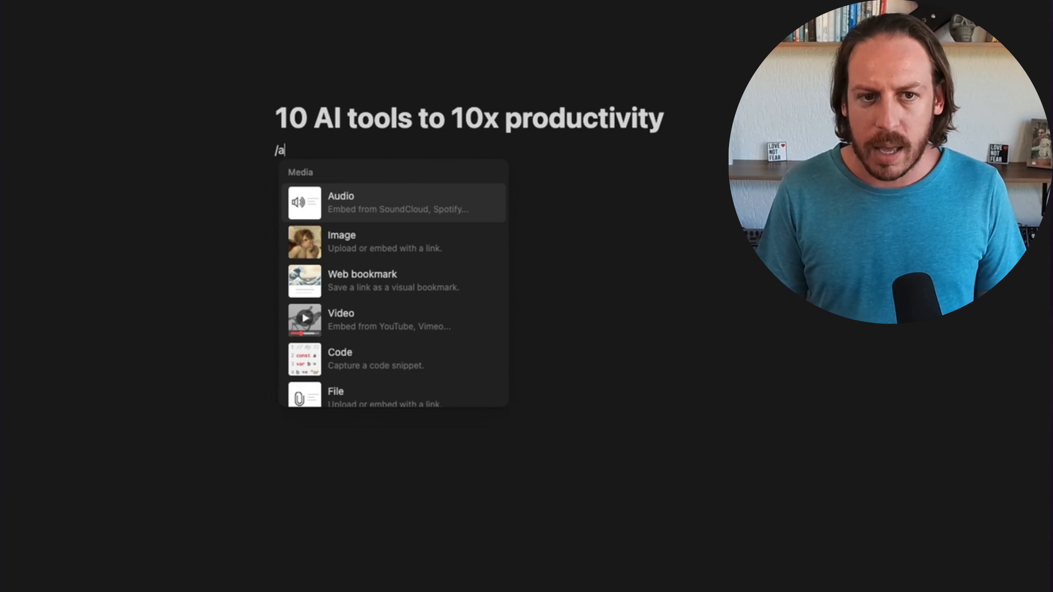
key(BackSpace)
key(BackSpace)
key(BackSpace)
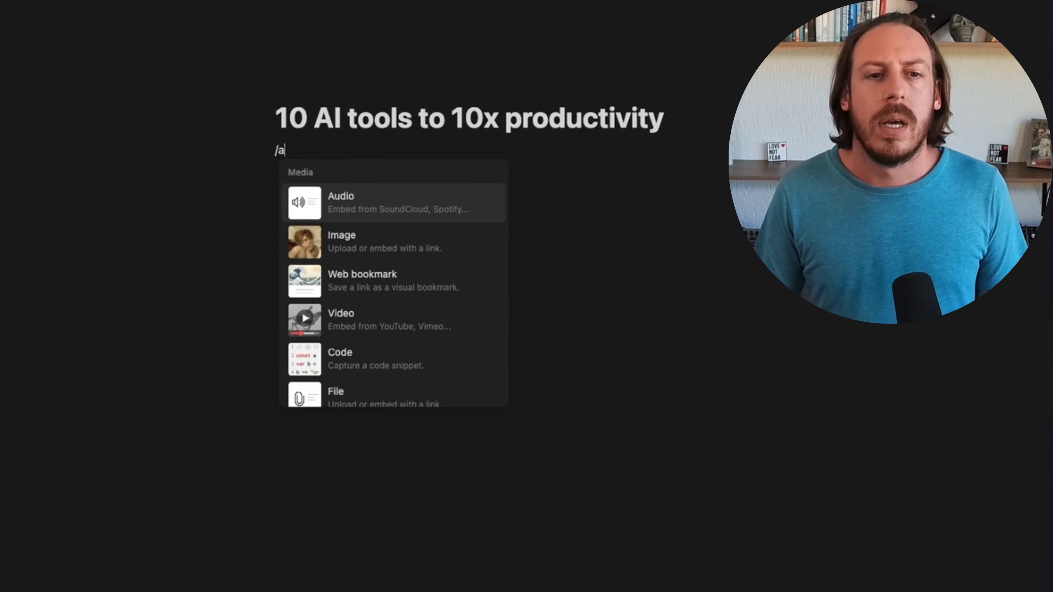
Have AI draft the page body from the prompt "10 ai tools to 10x your productivity" and accept the draft
key(space)
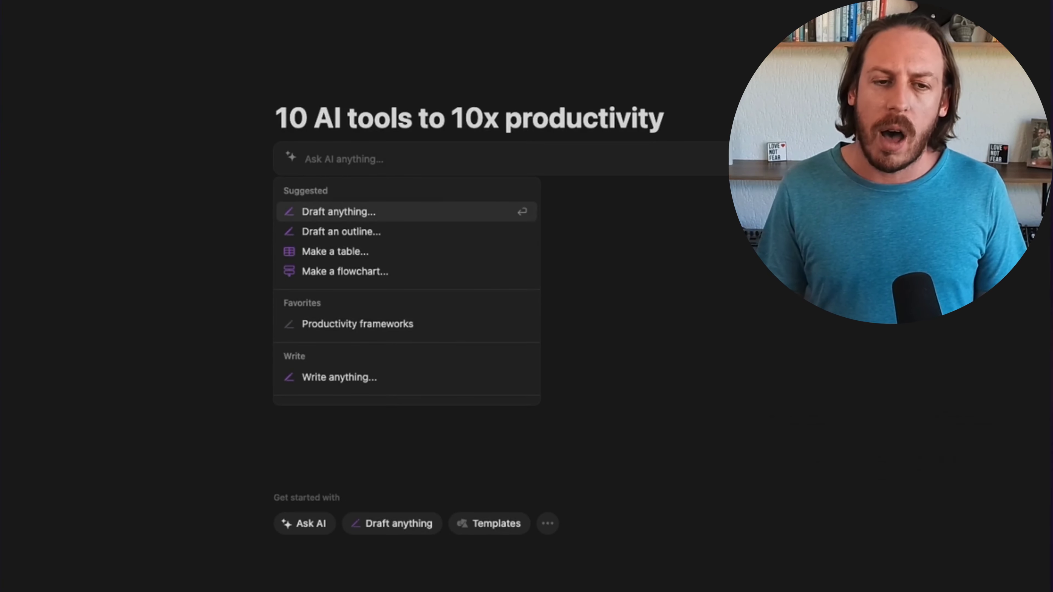
key(Return)
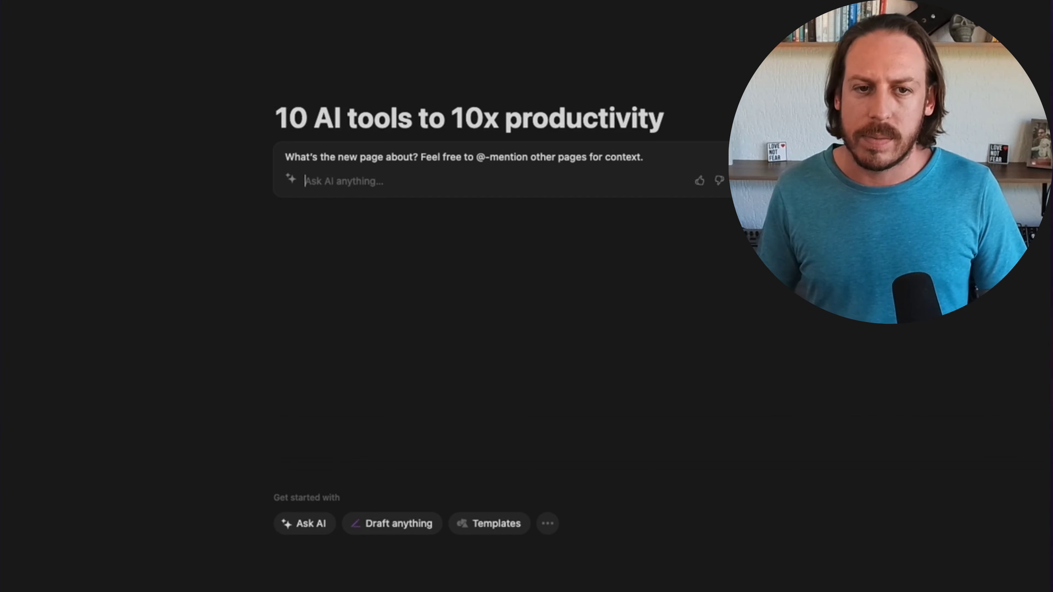
text(10 ai t)
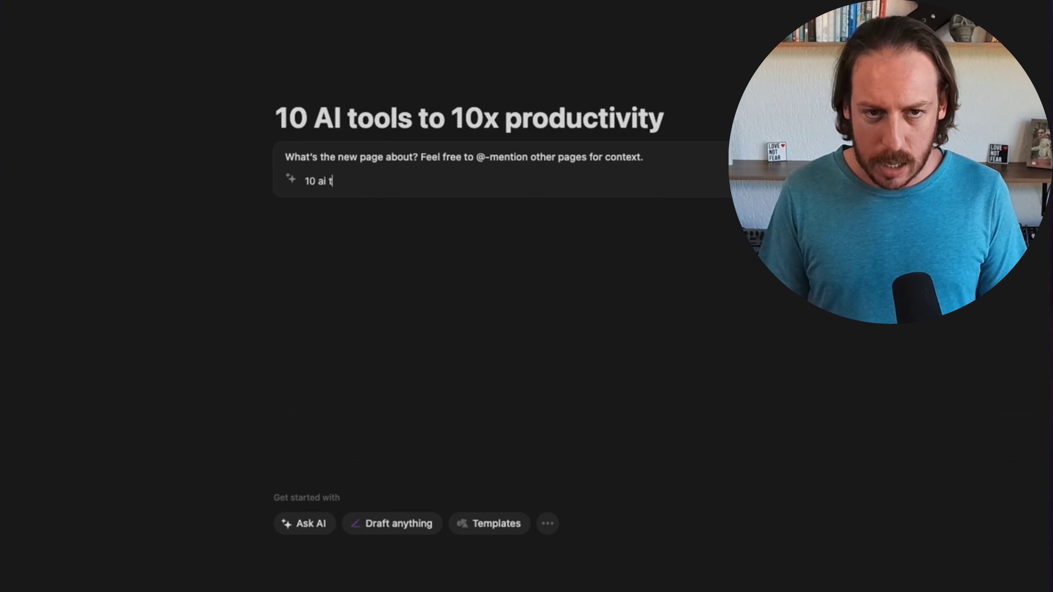
text(ools to 10x your productivity)
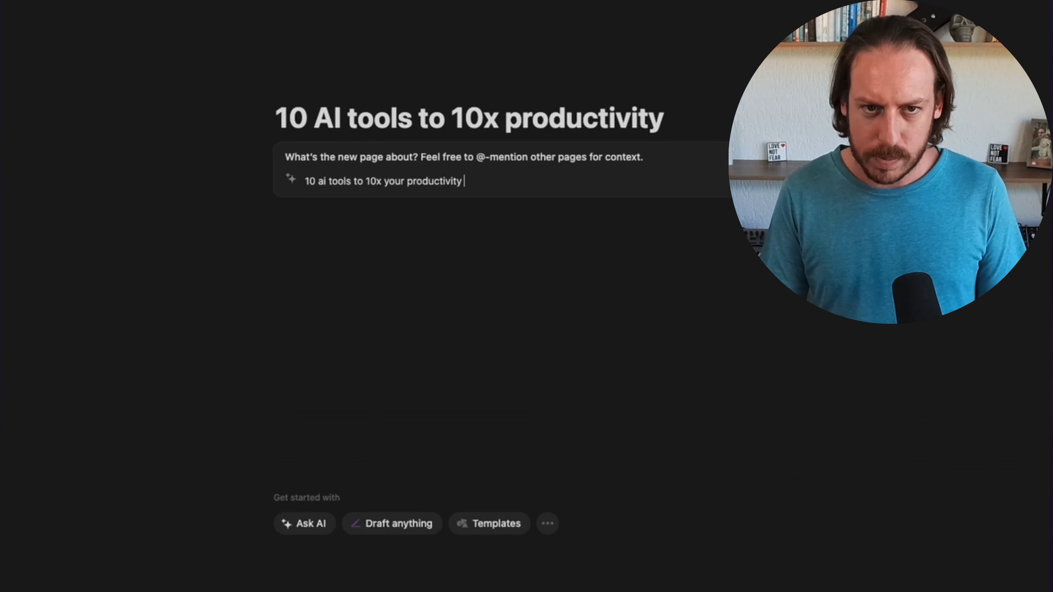
key(Return)
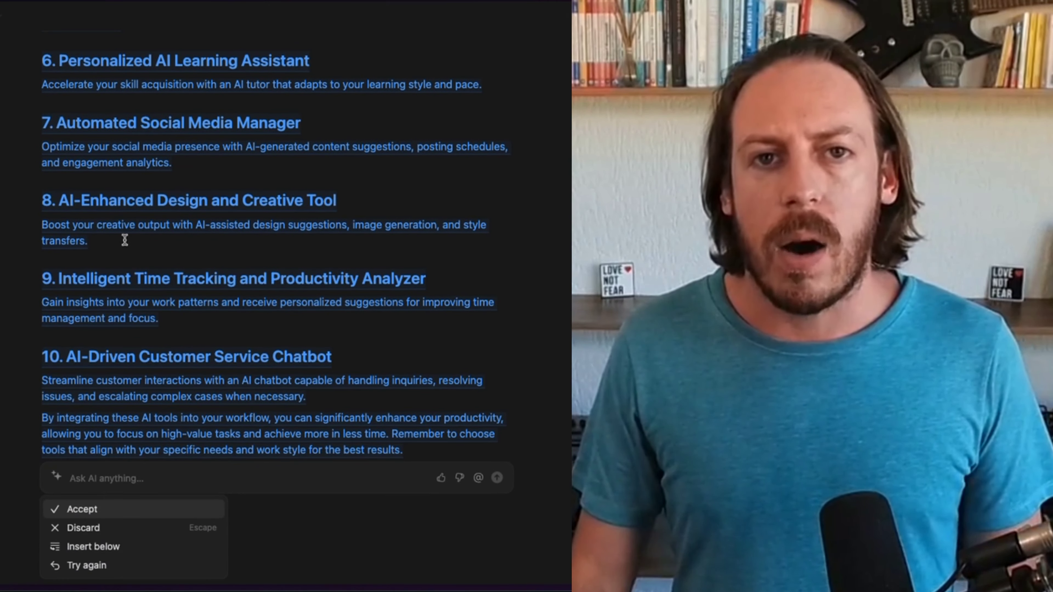
click(119, 512)
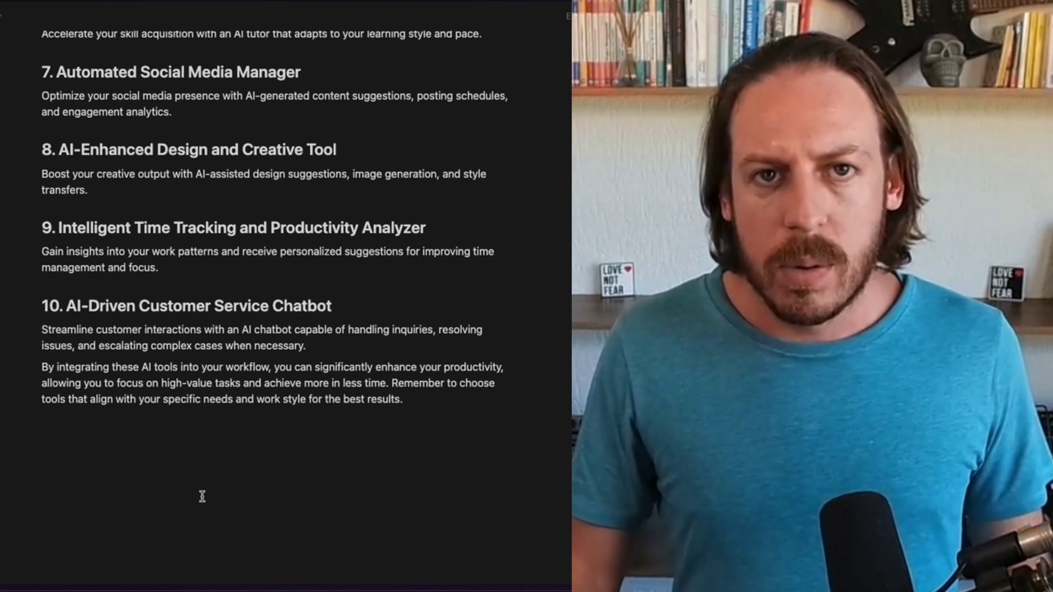
Add the line "Things ourselves" below the draft, have AI continue writing from it and accept the generated paragraph
click(202, 497)
text(Things ourse)
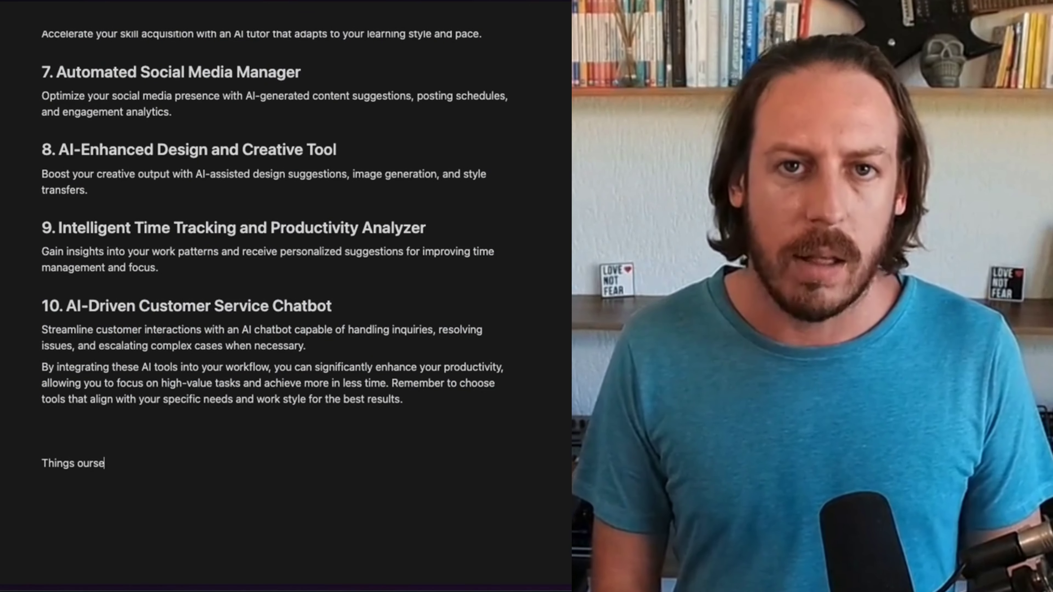
text(lves)
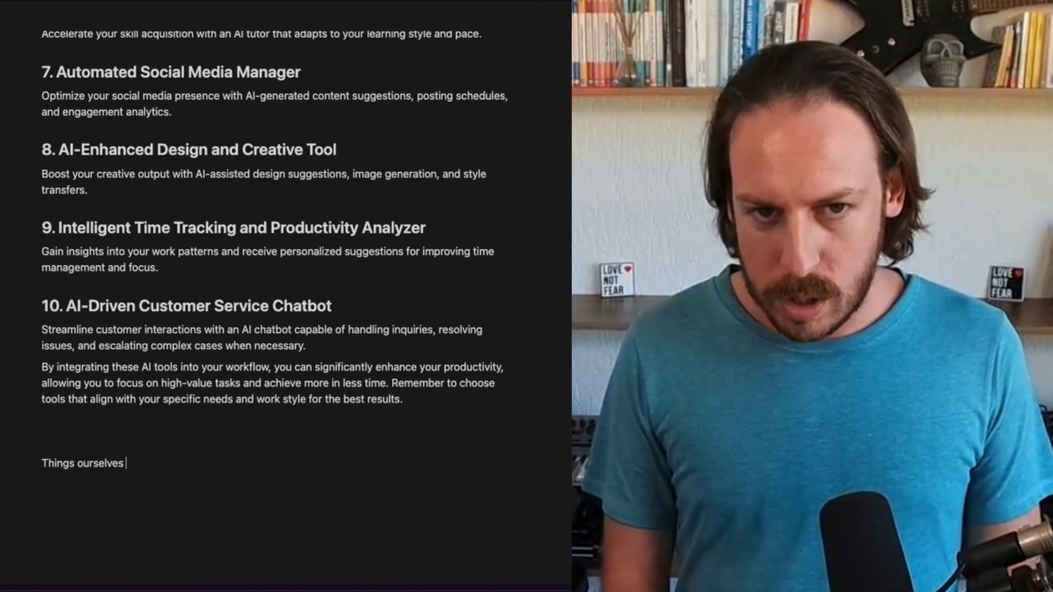
key(Return)
text(/)
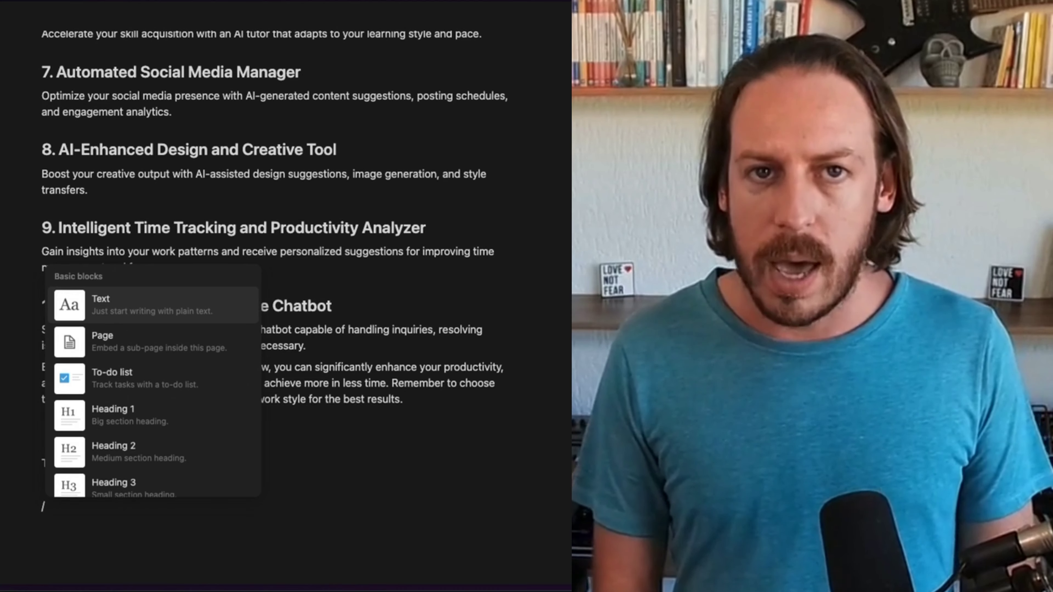
text(ai)
key(Return)
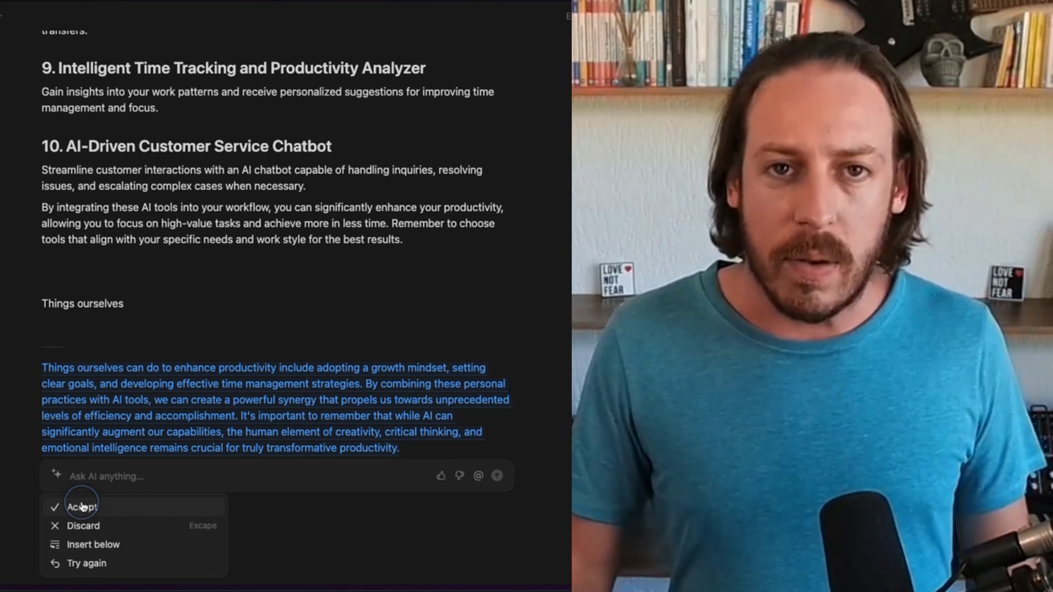
click(82, 506)
Select all content blocks of the page from the final paragraph up to the first heading
click(360, 366)
drag(360, 366, 28, 174)
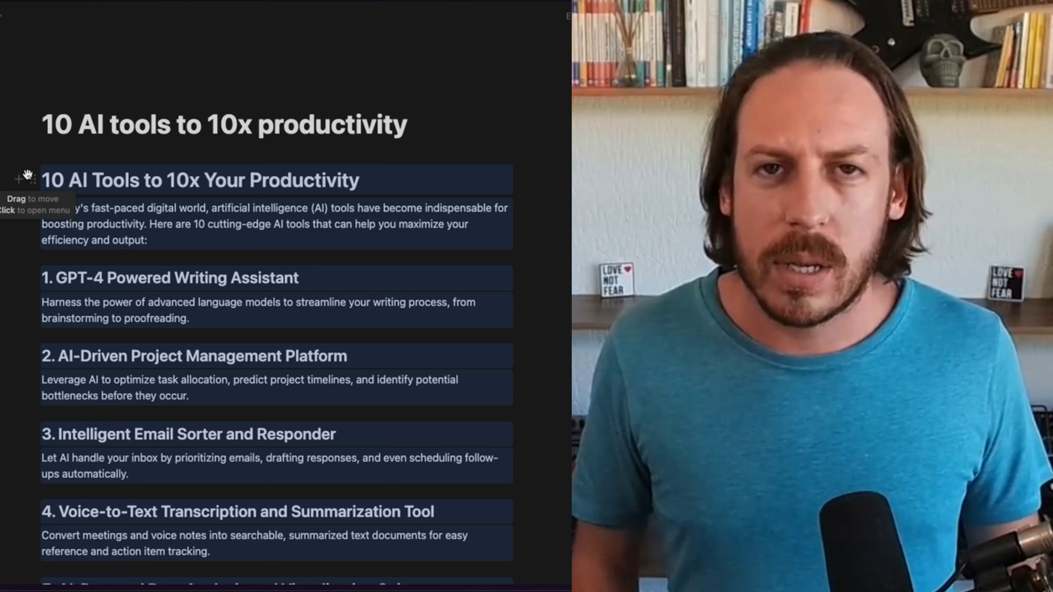
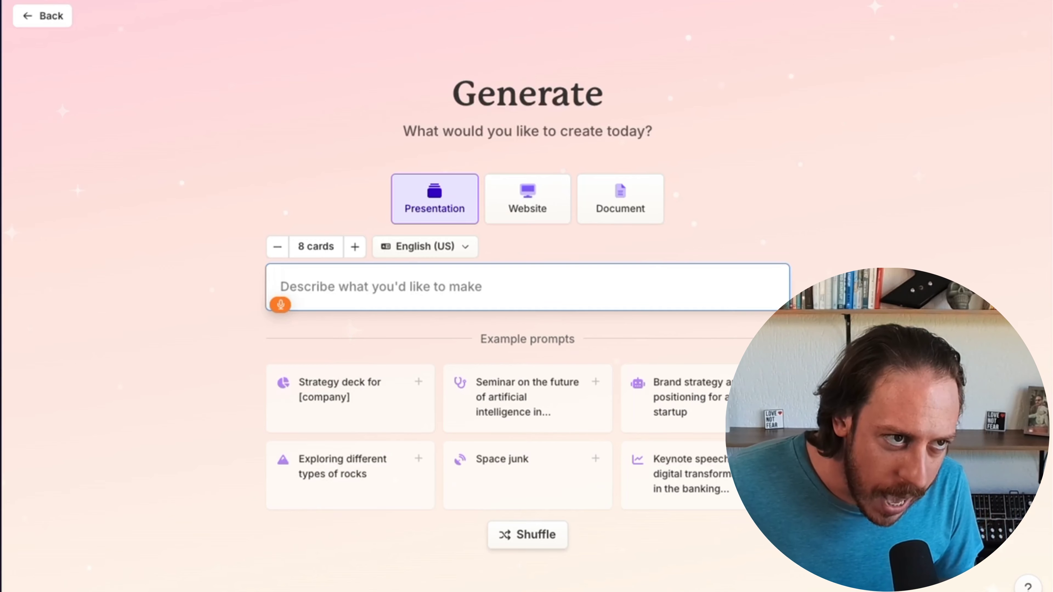
In Gamma, generate an outline for a 12-card presentation on "10 AI tools to 10 X productivity"
text(10 AI tools to 10 X productivity)
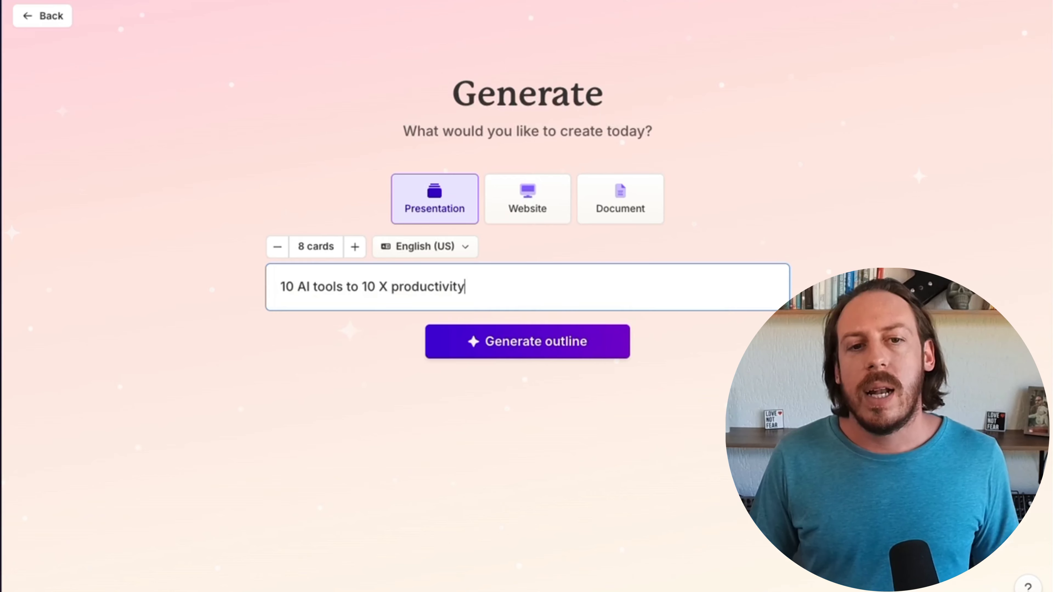
click(356, 248)
click(357, 249)
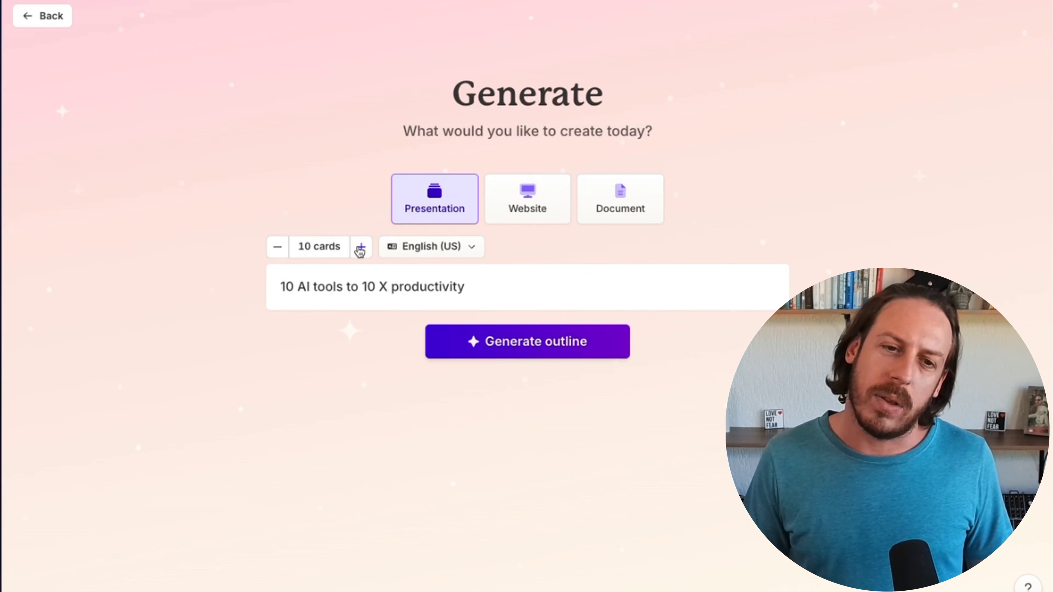
click(360, 249)
click(360, 249)
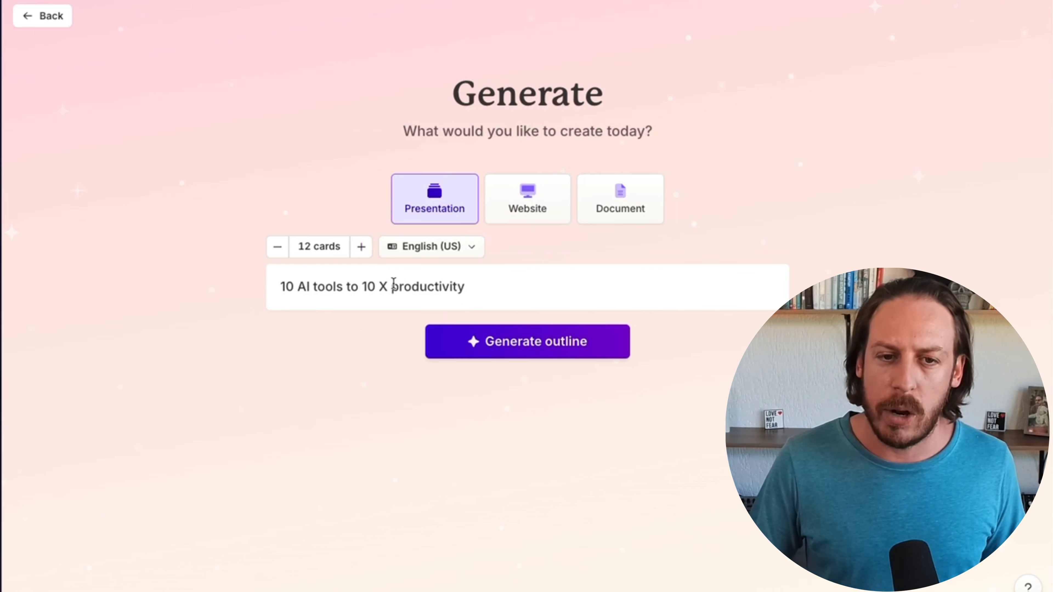
click(567, 349)
Set the amount of text per card to Brief and choose Flux Fast as the image model
scroll(390, 181, down, 3)
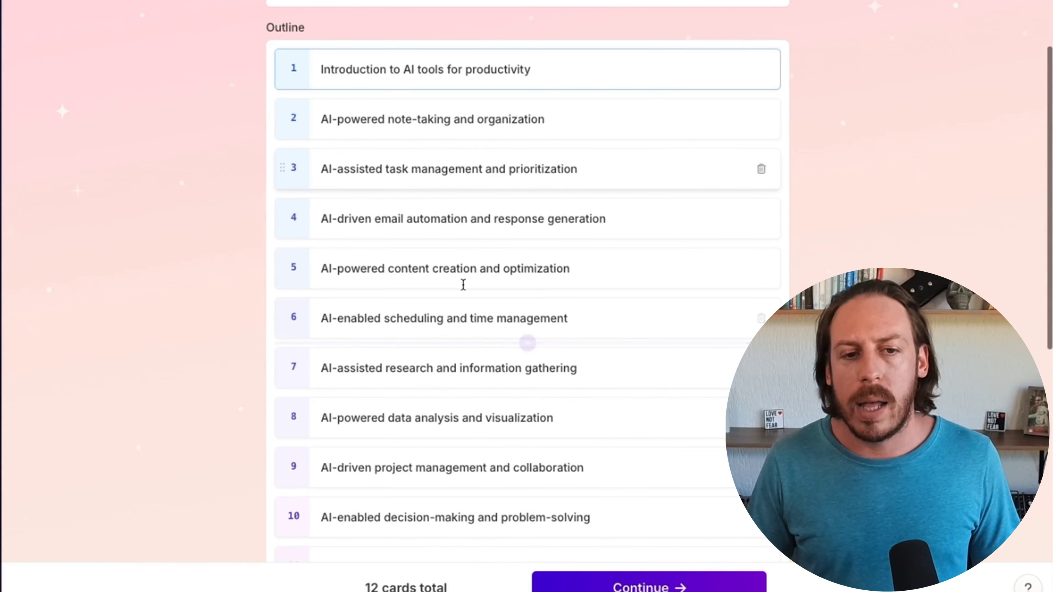
scroll(463, 285, down, 10)
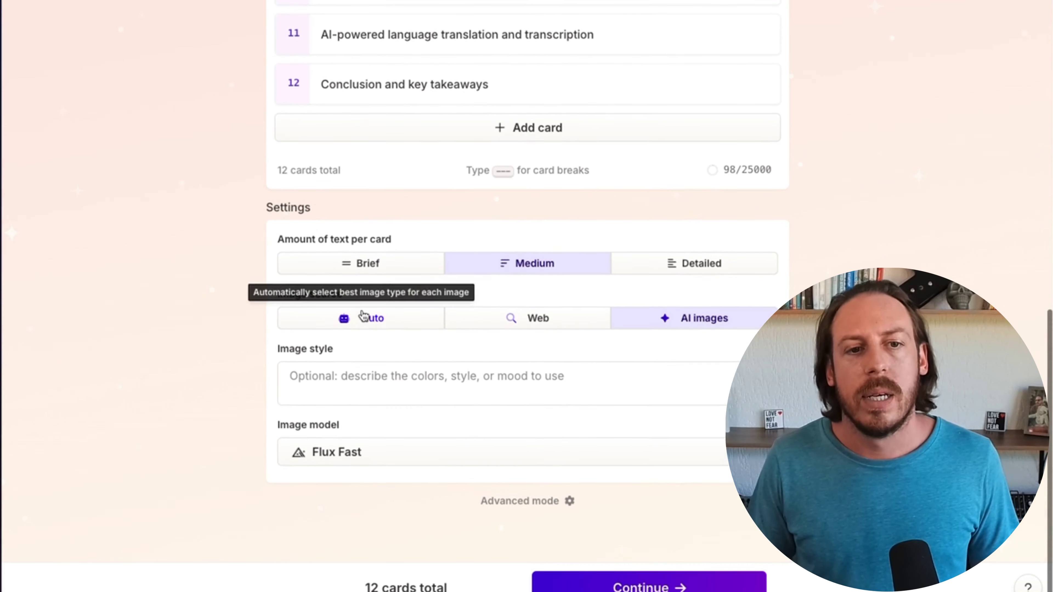
click(383, 263)
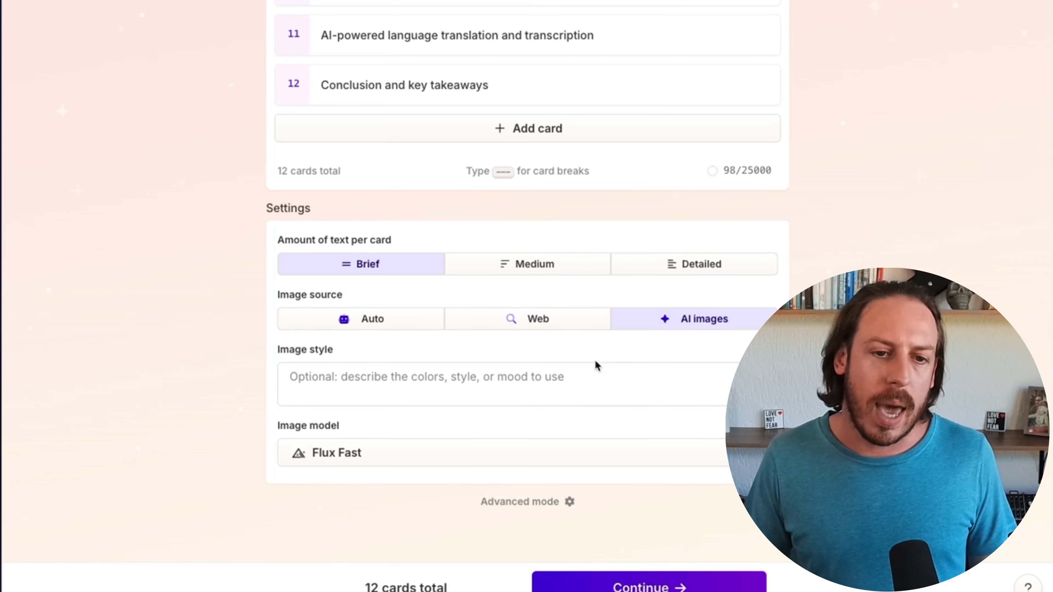
click(474, 461)
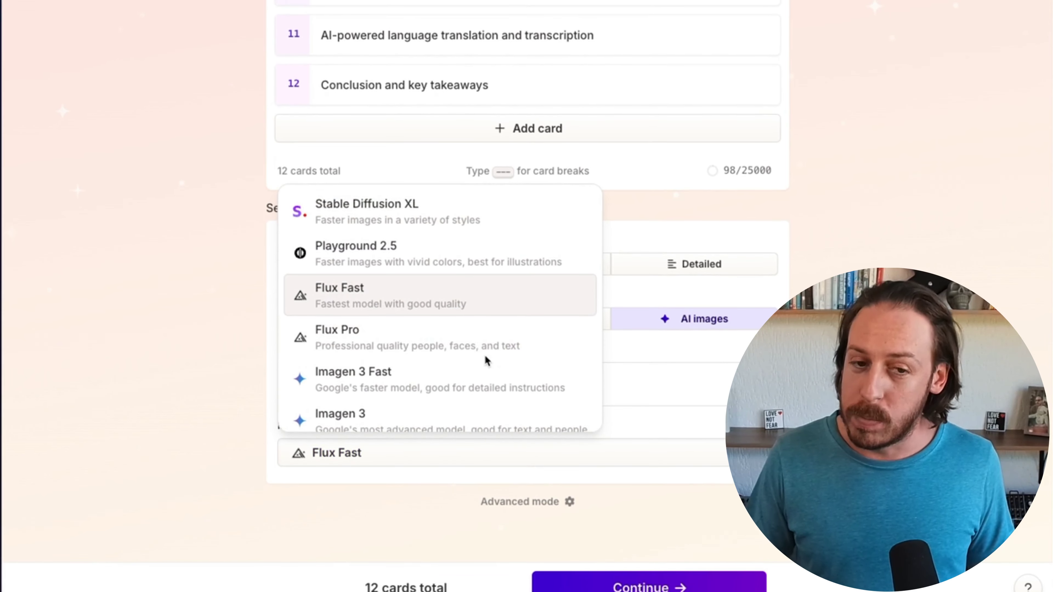
scroll(487, 361, down, 2)
scroll(485, 360, down, 1)
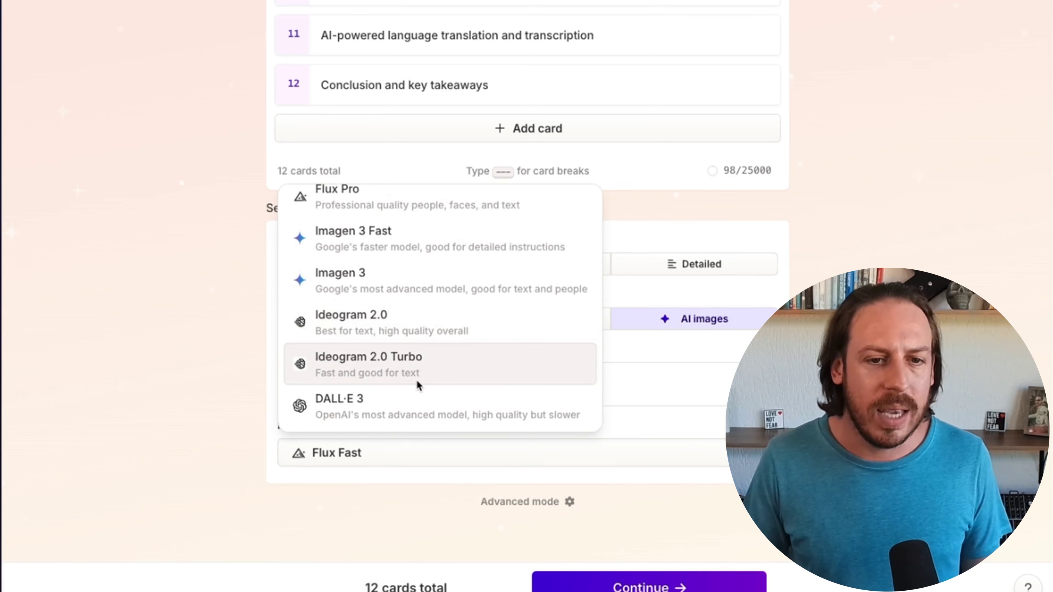
scroll(415, 374, up, 3)
click(369, 283)
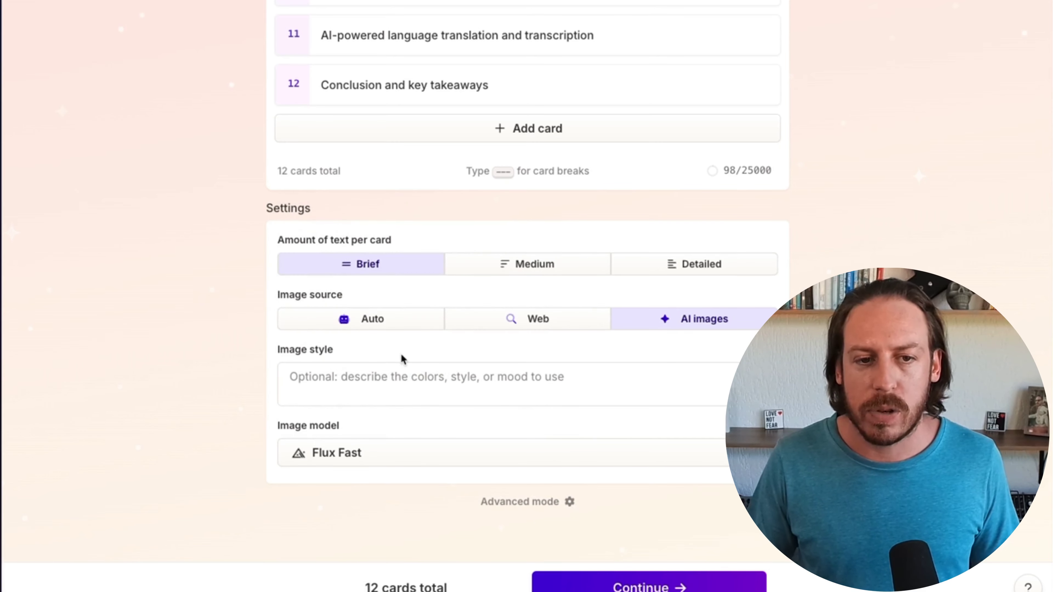
Enter an image style description beginning with "dark but" and continue to the theme selection
click(348, 372)
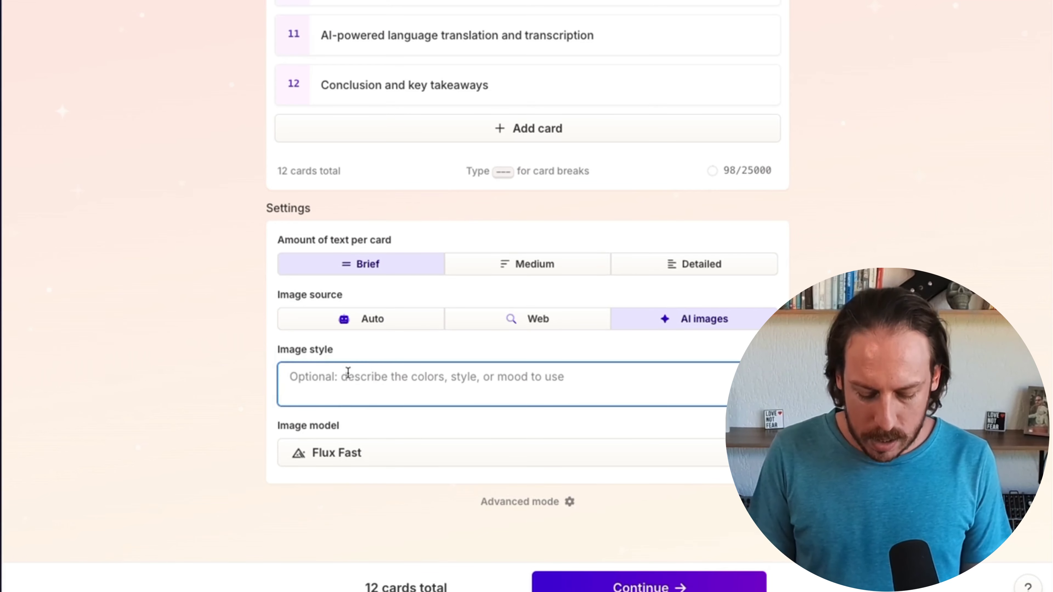
text(dark but f)
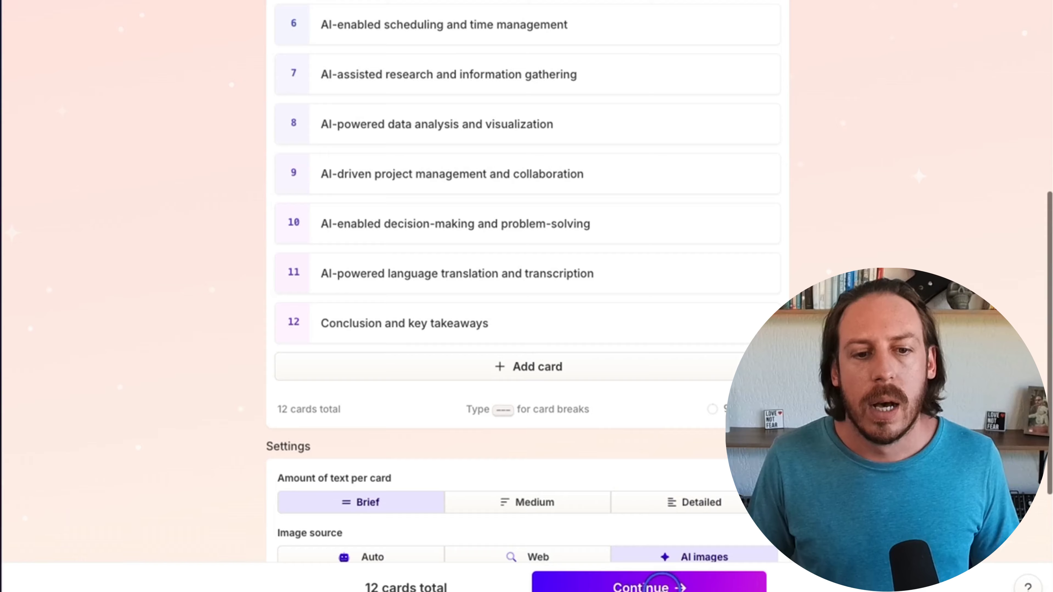
click(660, 587)
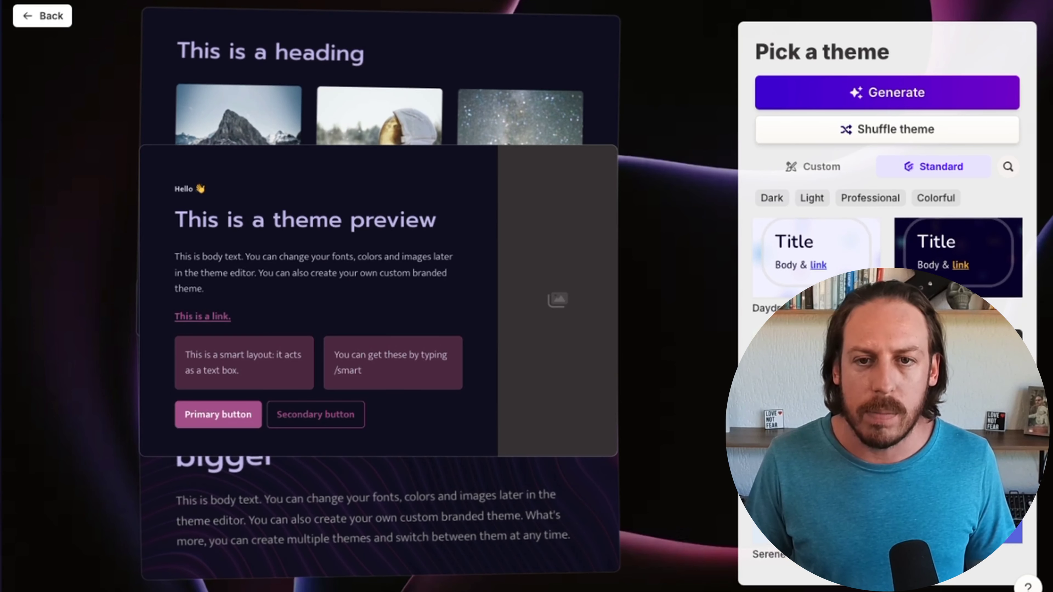
Choose the custom teal theme with a black background and generate the presentation
scroll(841, 221, down, 5)
click(815, 170)
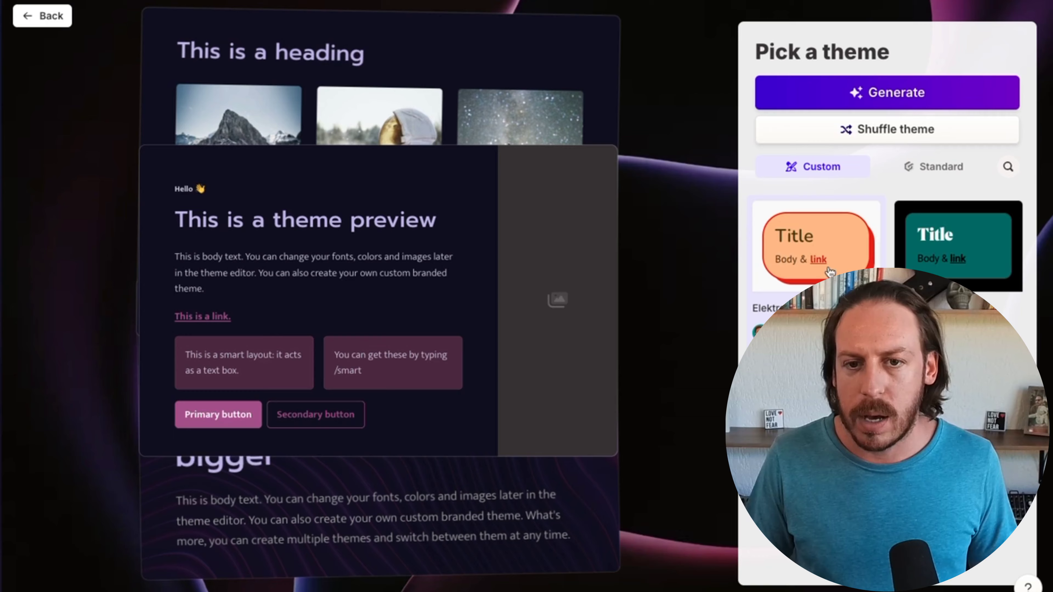
click(940, 261)
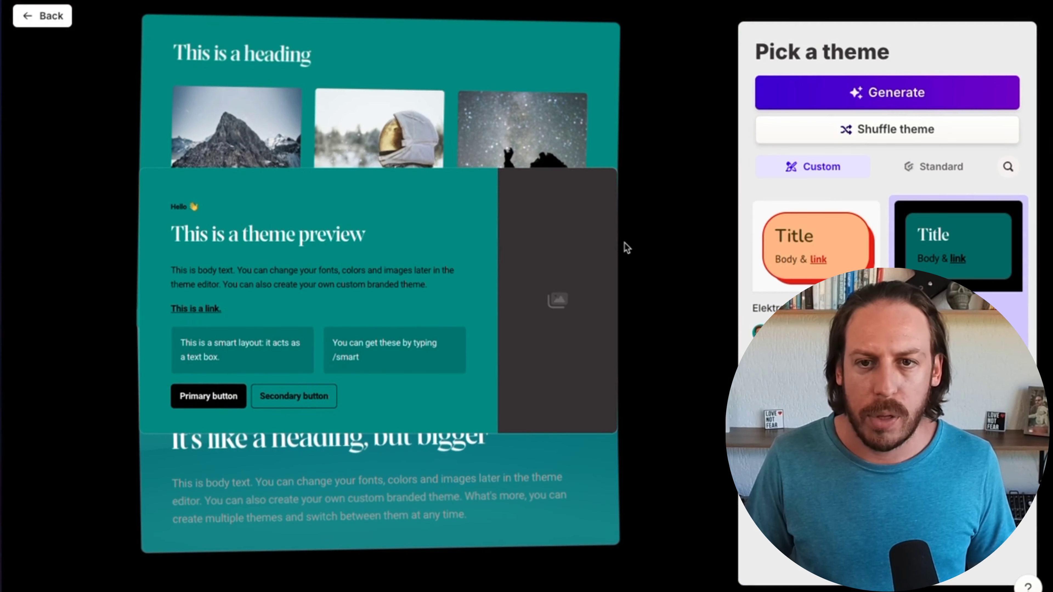
click(892, 89)
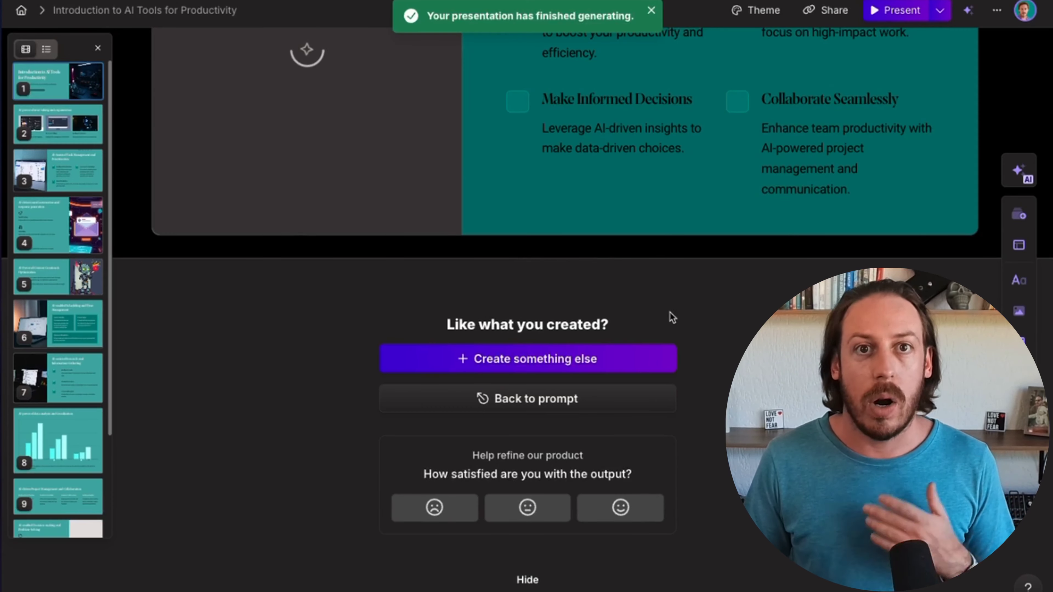
Look through all 12 generated cards of the presentation, from the conclusion back to the introduction
scroll(704, 295, up, 3)
scroll(703, 296, up, 10)
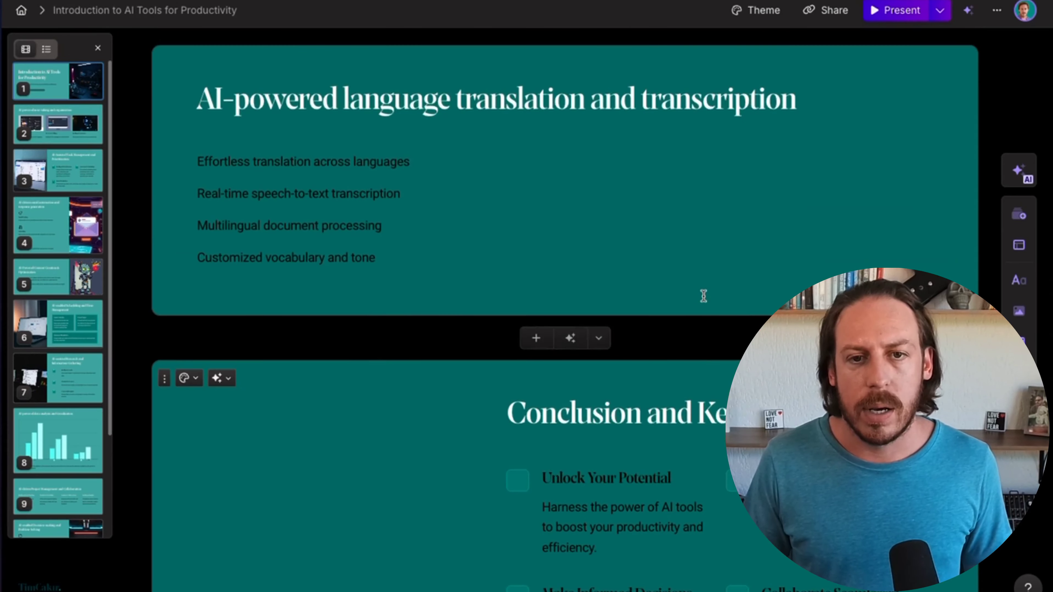
scroll(704, 296, up, 10)
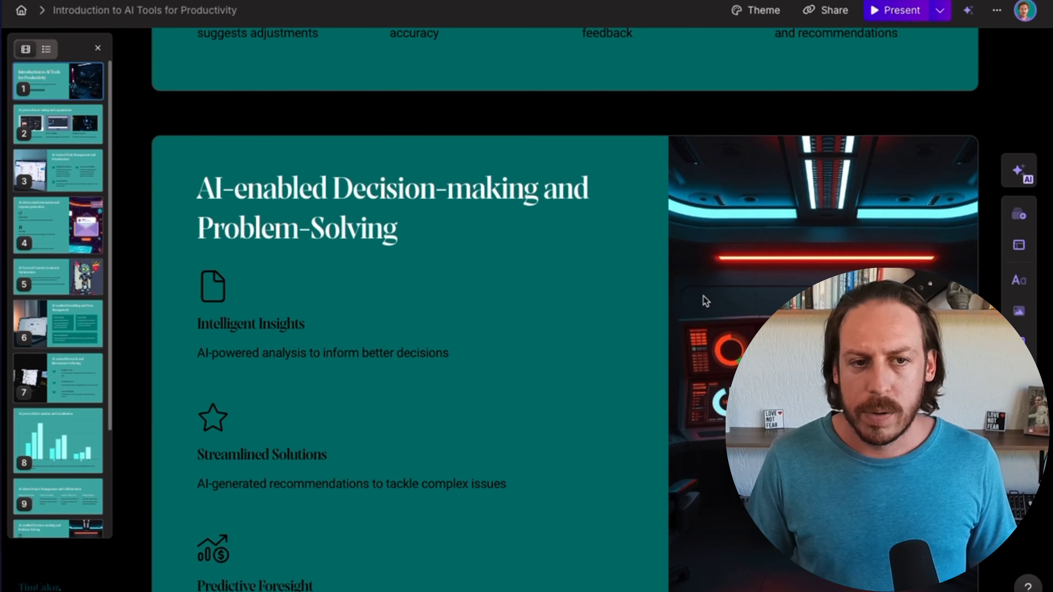
scroll(439, 380, up, 8)
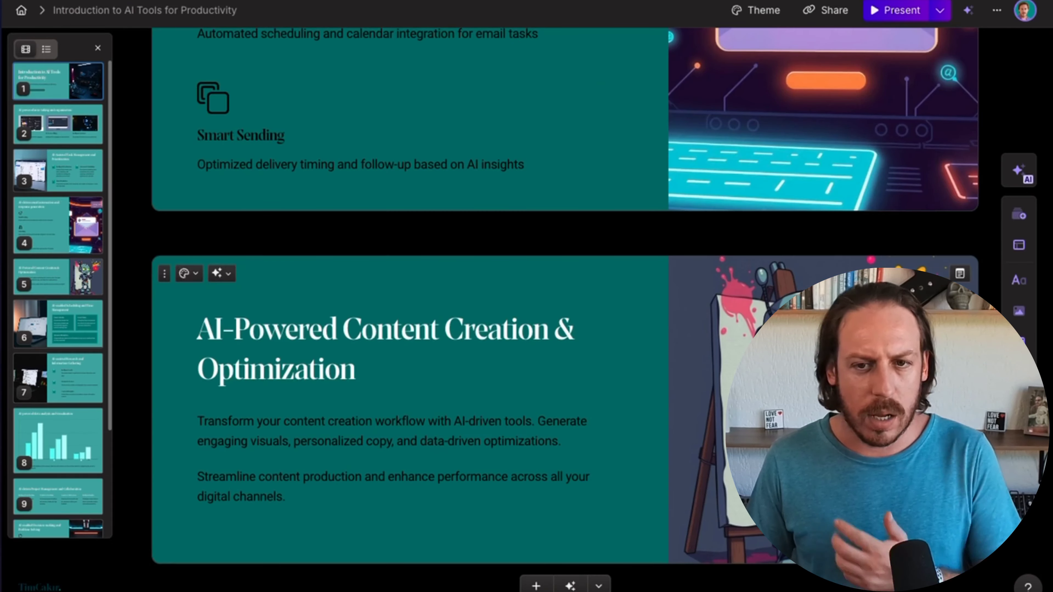
scroll(703, 296, up, 5)
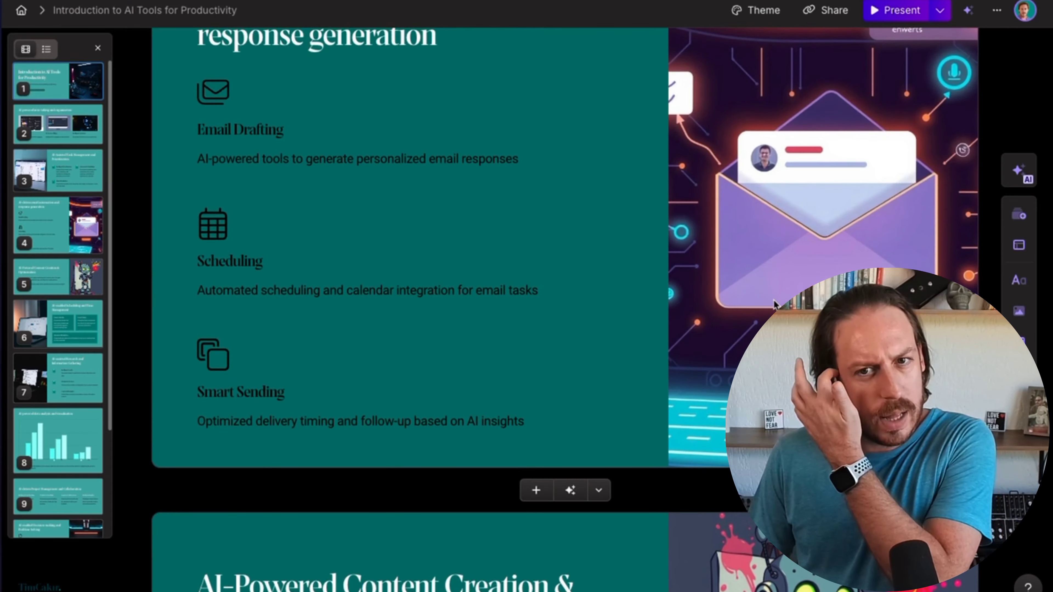
scroll(773, 300, up, 10)
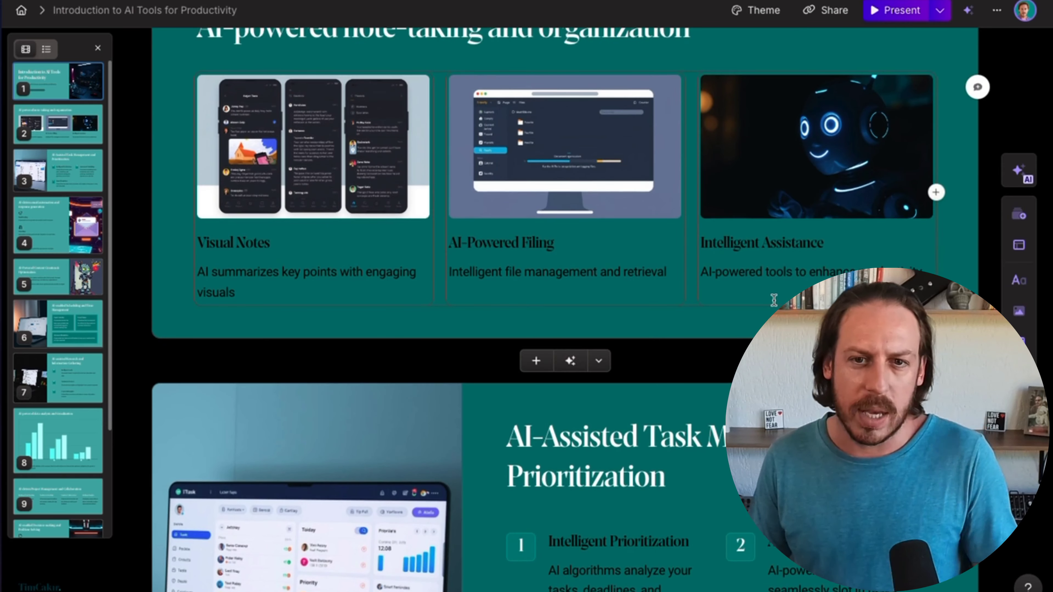
scroll(774, 299, up, 5)
scroll(67, 146, down, 3)
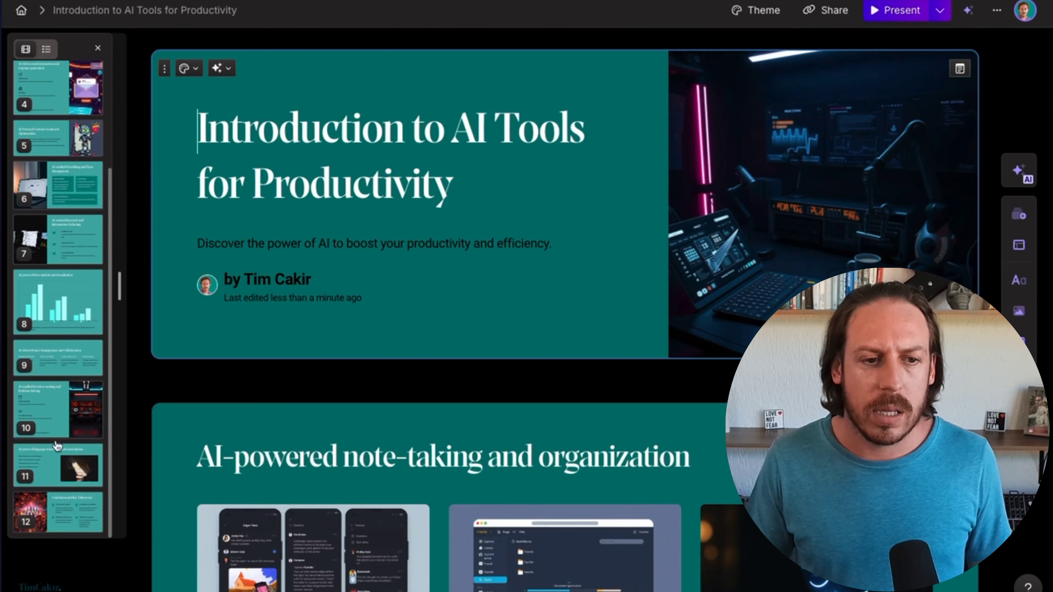
scroll(57, 446, up, 3)
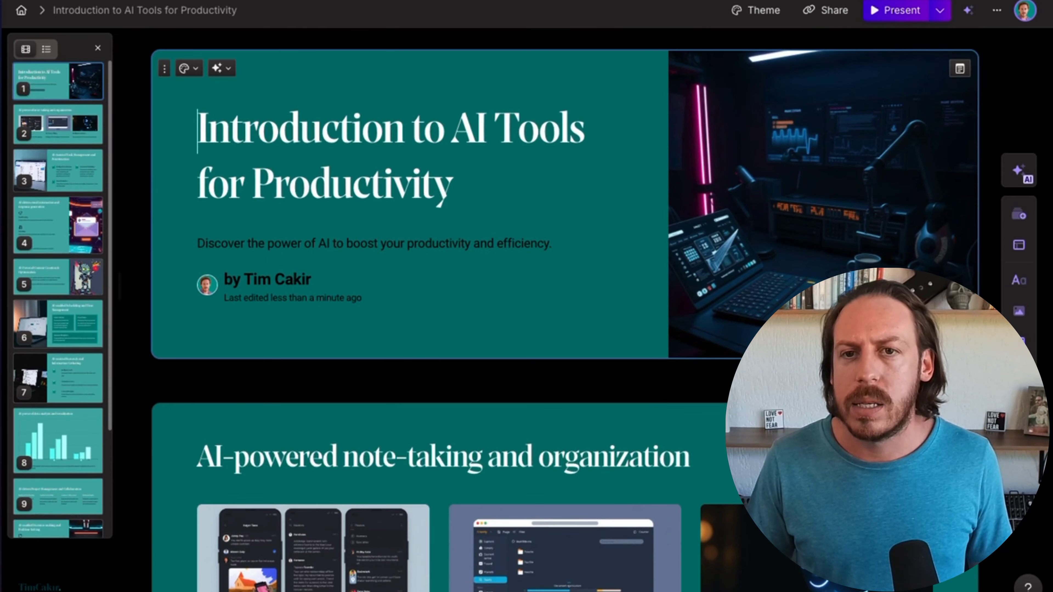
Present the deck full screen, advance through the opening slides to the task management card, and exit the presentation
click(882, 12)
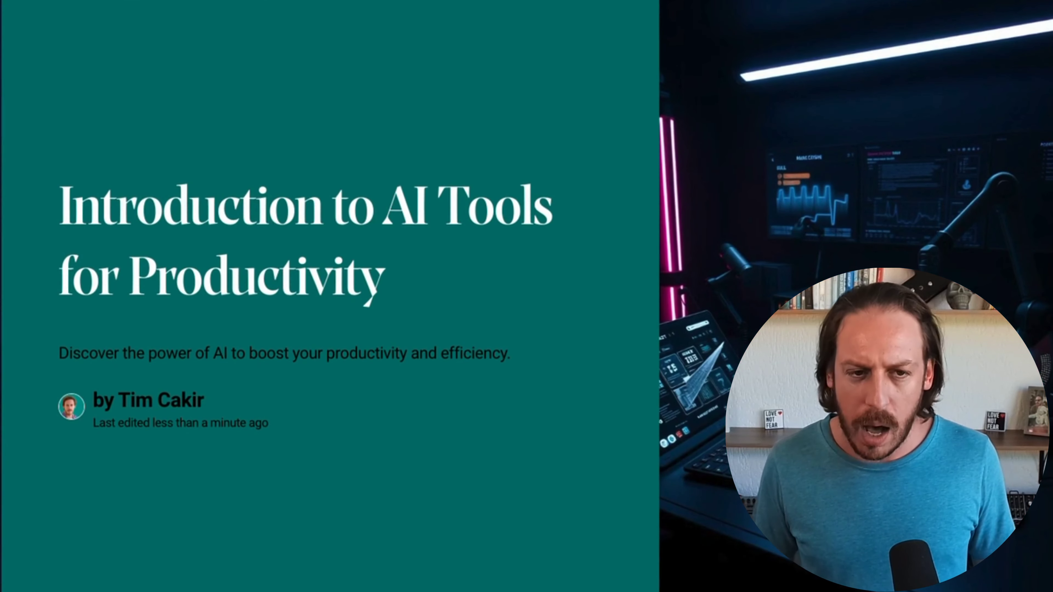
key(Right)
key(Right)
key(Right)
key(Right)
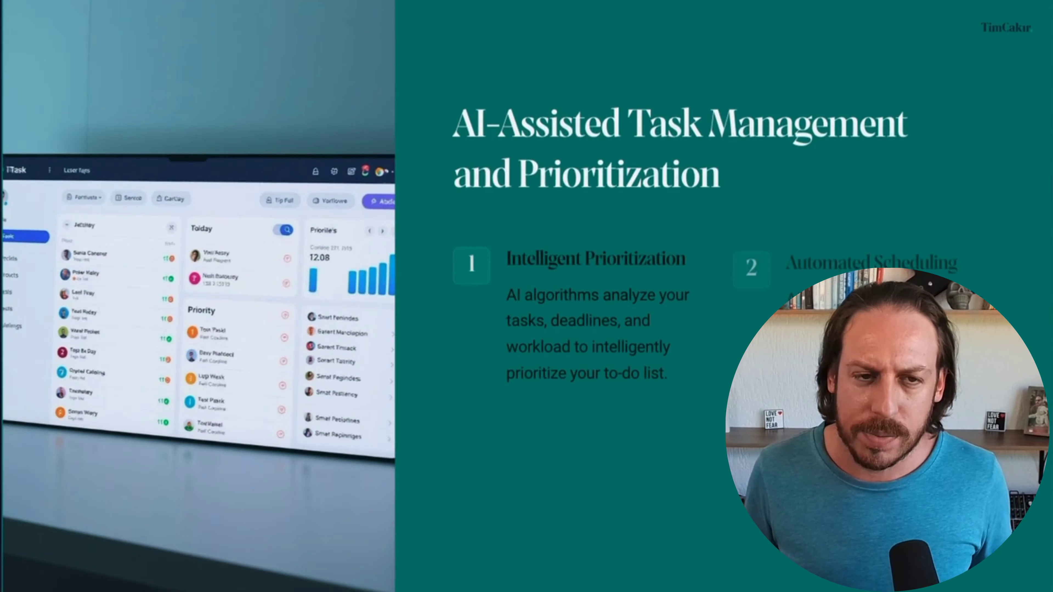
key(Escape)
Review the AI rephrase, visualize and reformat options for the Contextual Insights text on the AI-assisted Research card
scroll(559, 291, down, 5)
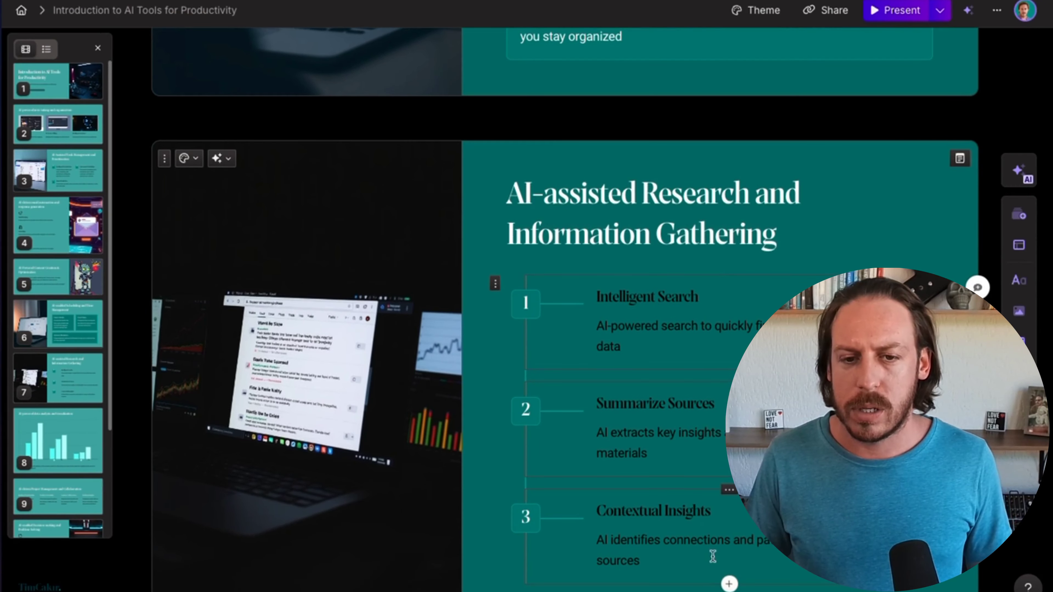
drag(713, 556, 592, 513)
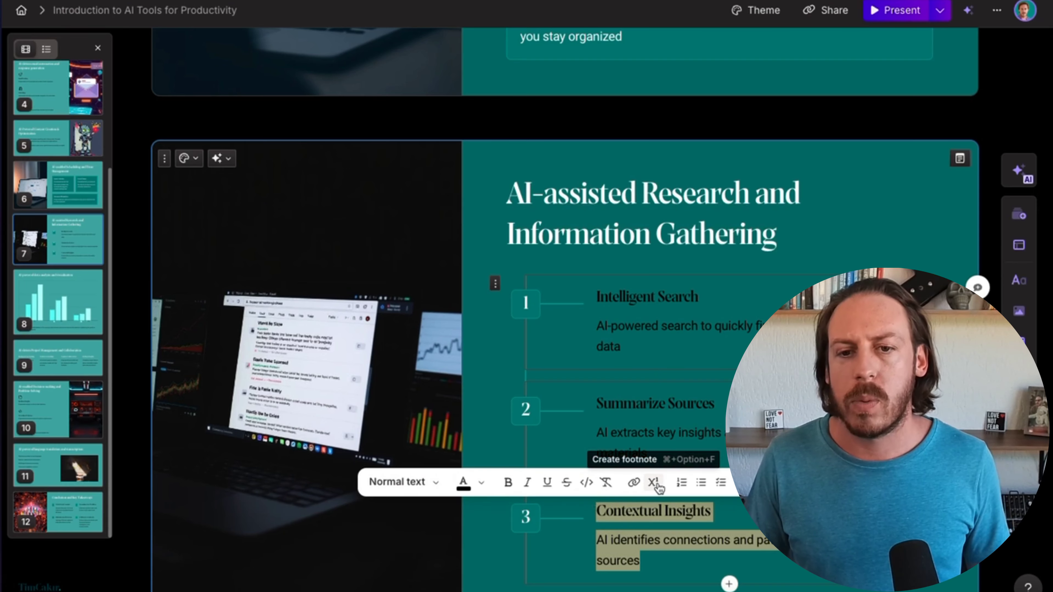
click(742, 482)
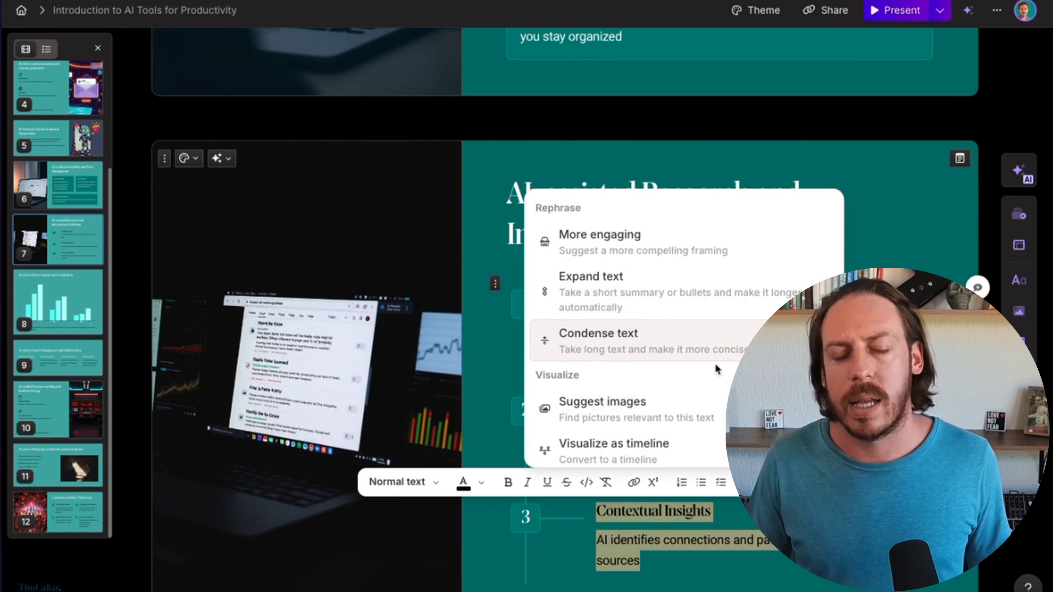
scroll(684, 415, down, 2)
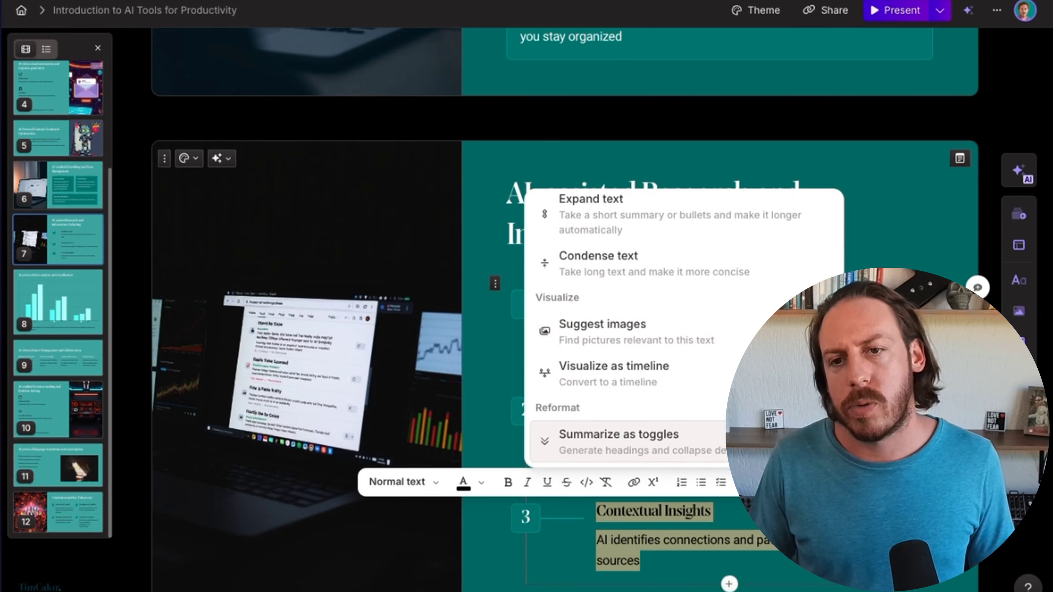
click(1018, 170)
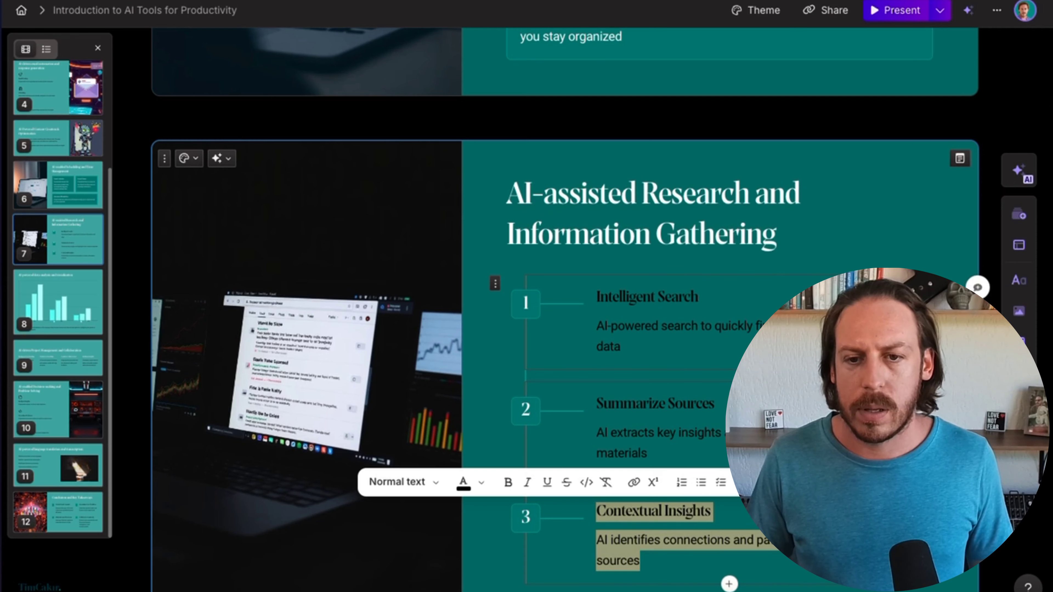
click(646, 560)
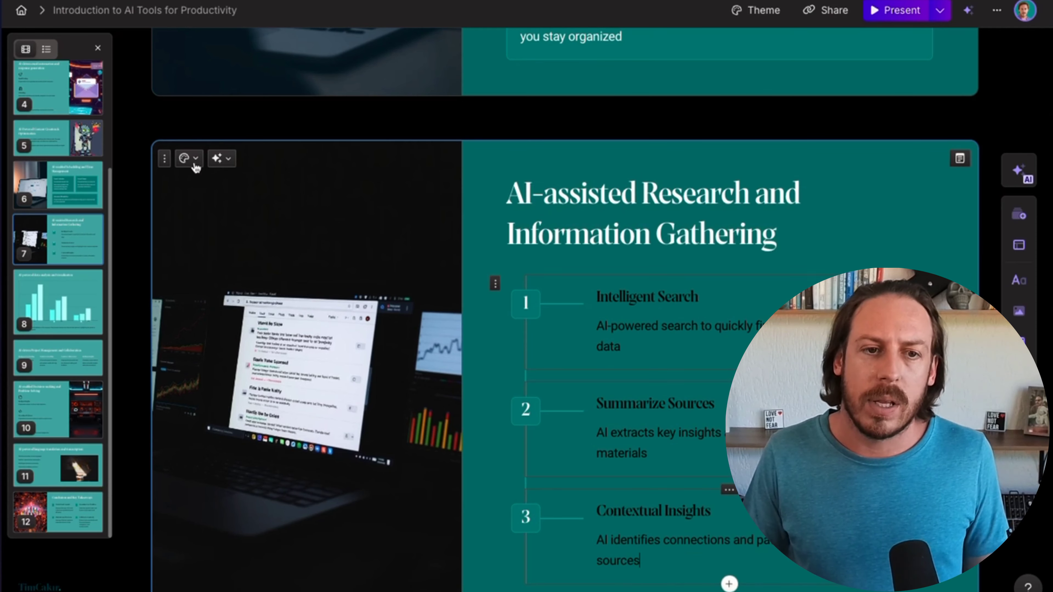
Have AI try a different layout for the AI-assisted Research card, compare it with the original, and keep the new layout
click(221, 158)
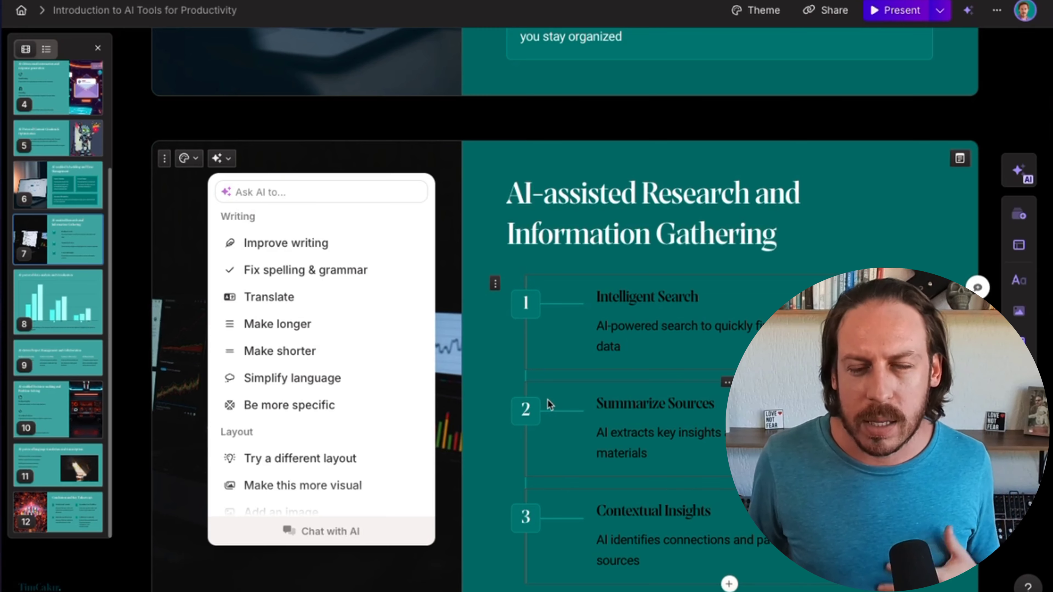
scroll(305, 415, down, 2)
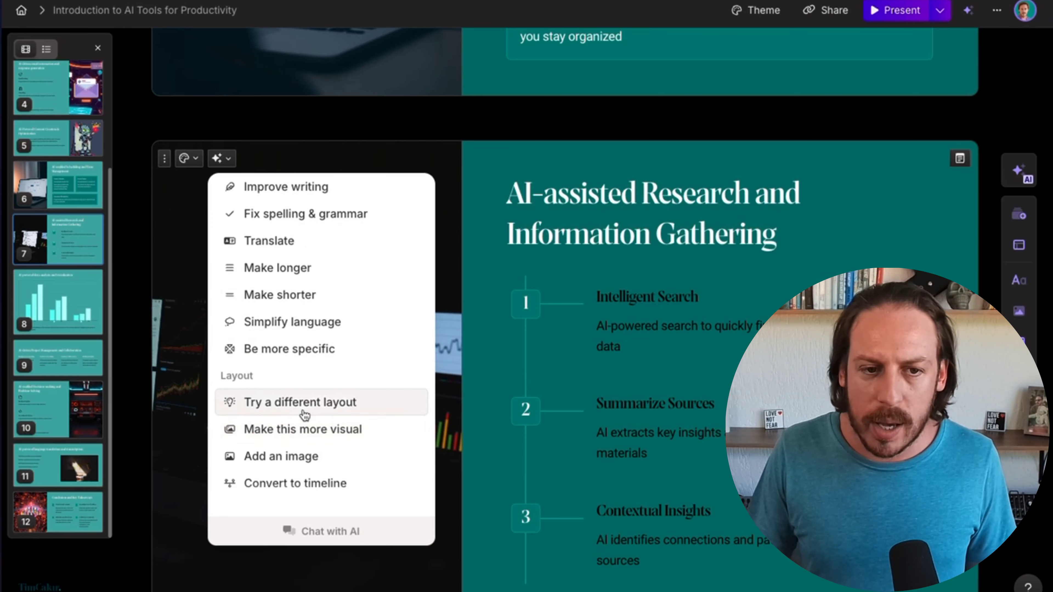
click(277, 408)
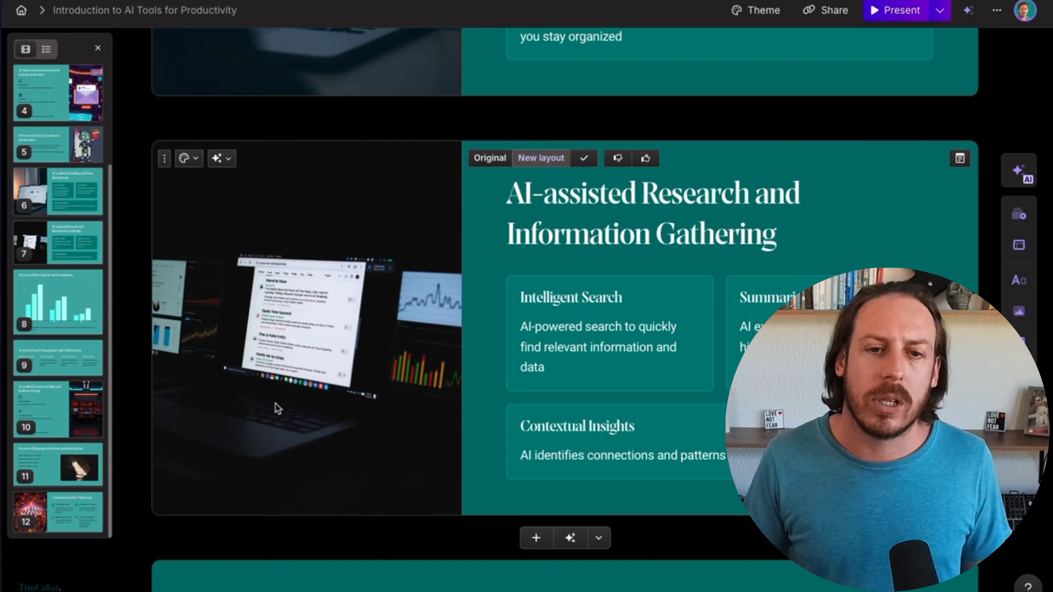
click(498, 161)
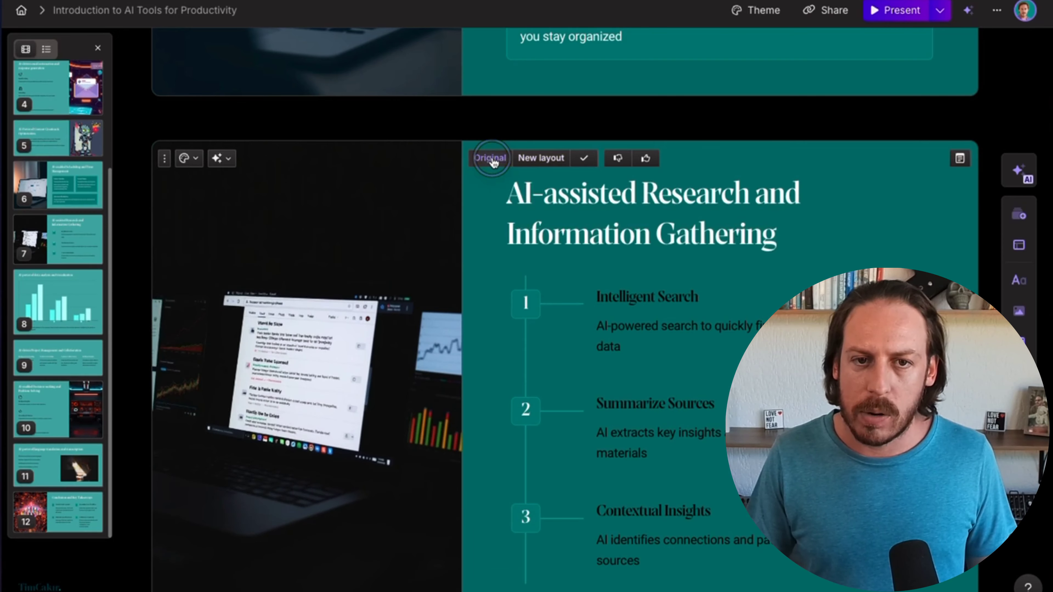
click(532, 160)
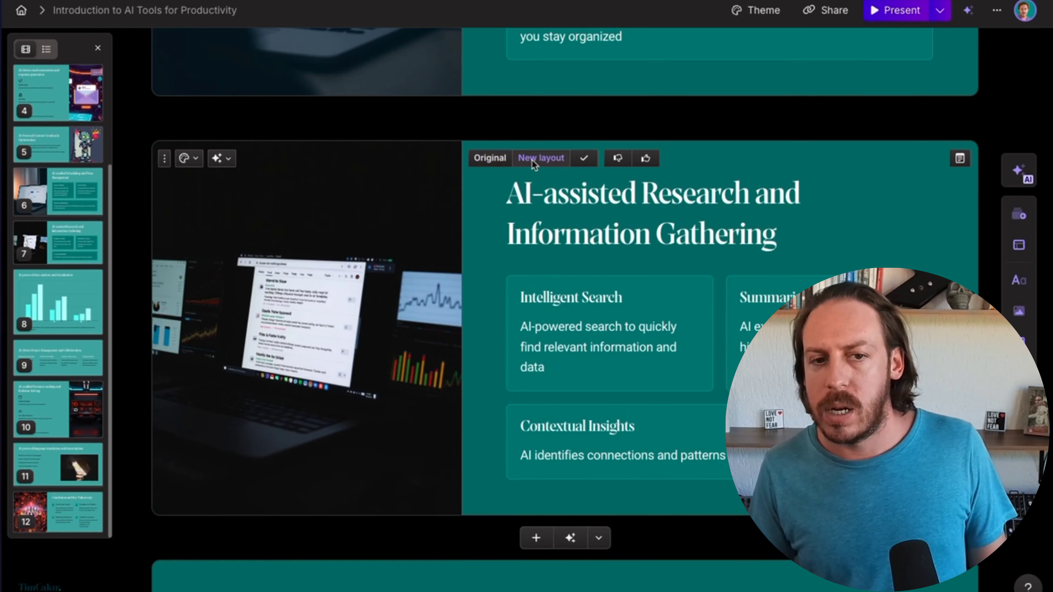
click(583, 159)
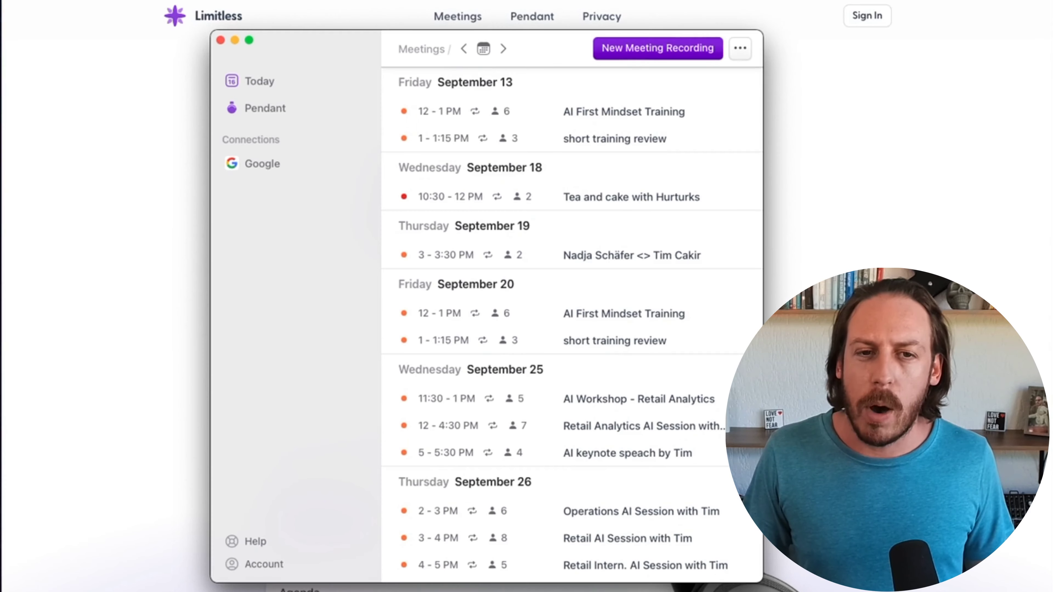
Switch to Limitless, browse the September meetings list, and create and start a new meeting recording
scroll(607, 358, up, 6)
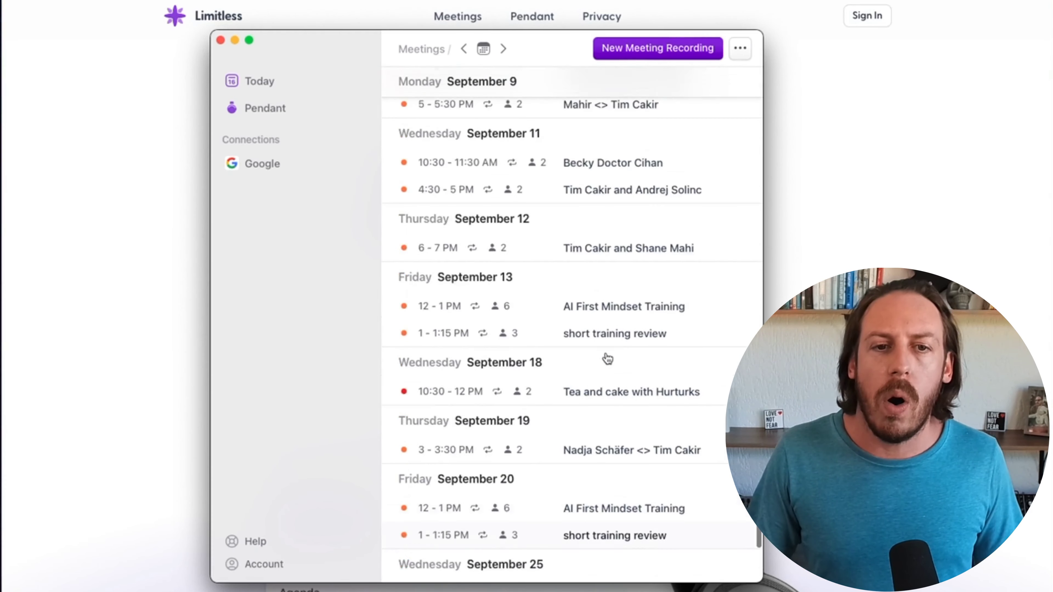
scroll(607, 358, up, 3)
scroll(606, 358, down, 10)
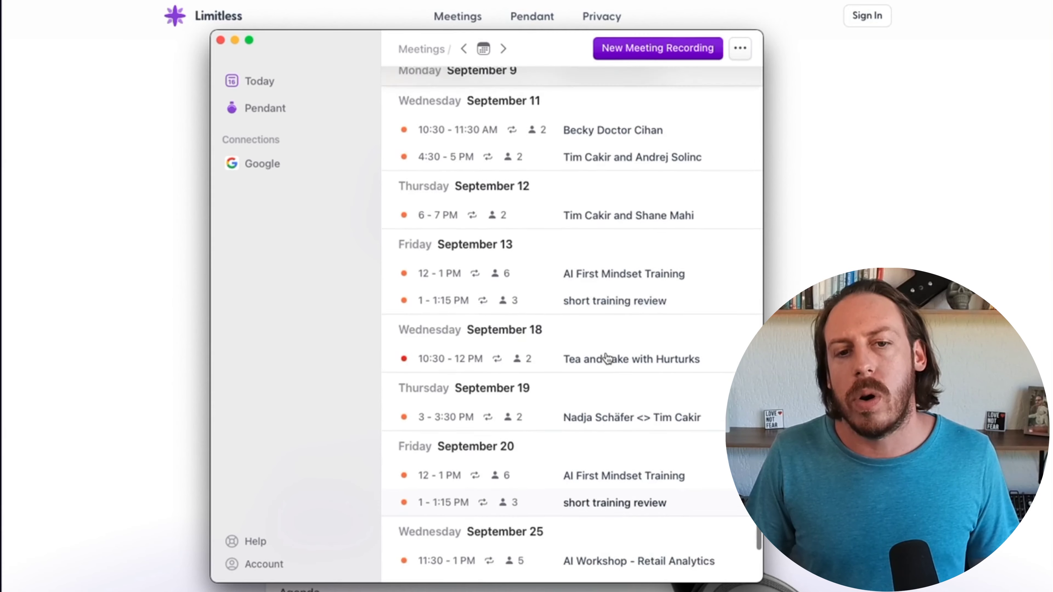
scroll(607, 358, down, 4)
click(640, 50)
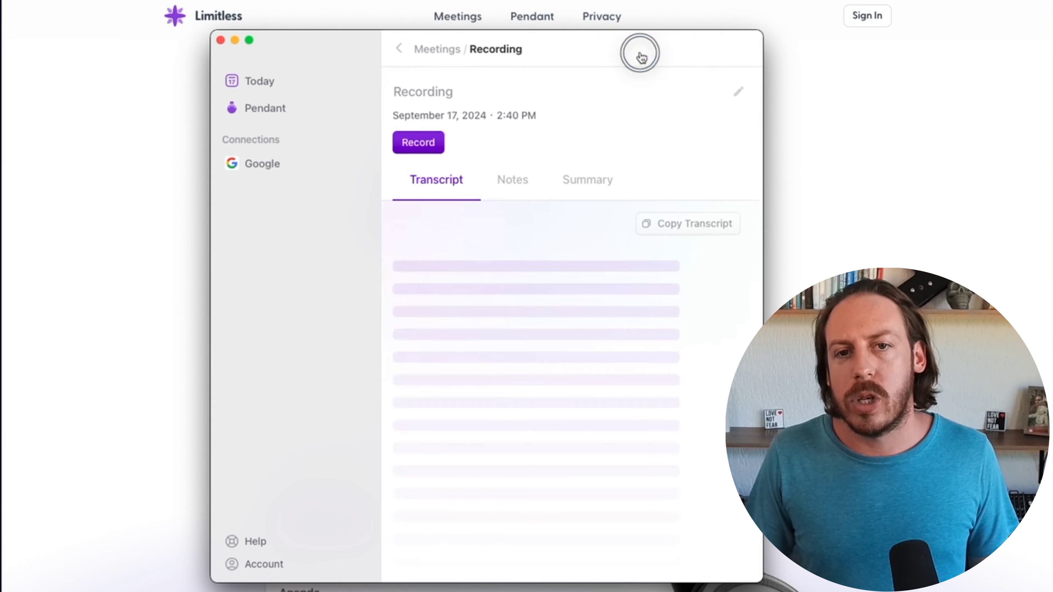
click(420, 142)
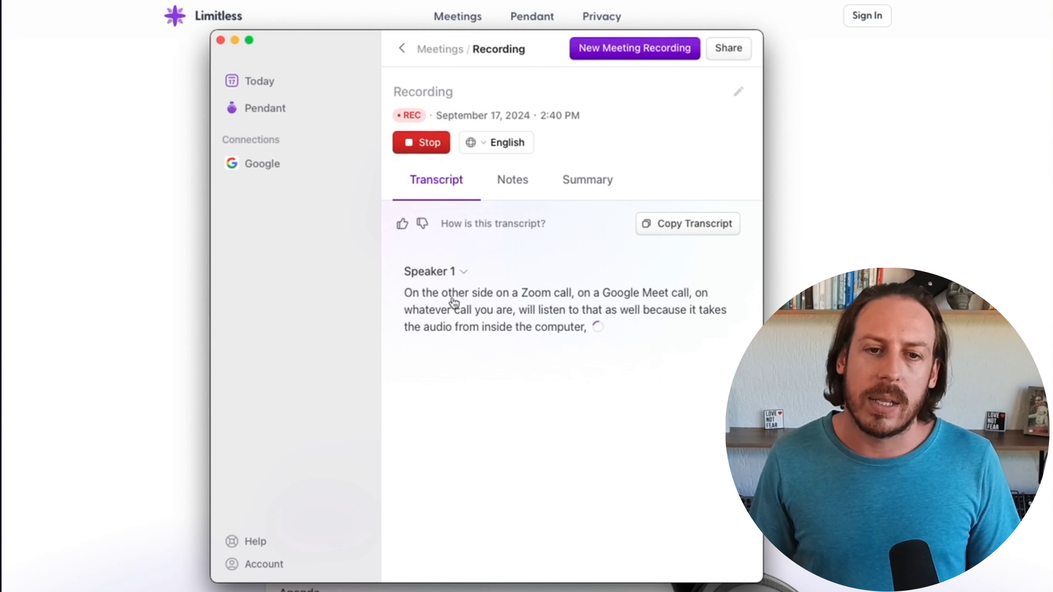
Review the notes, summary and transcript generated for the new meeting recording
click(507, 181)
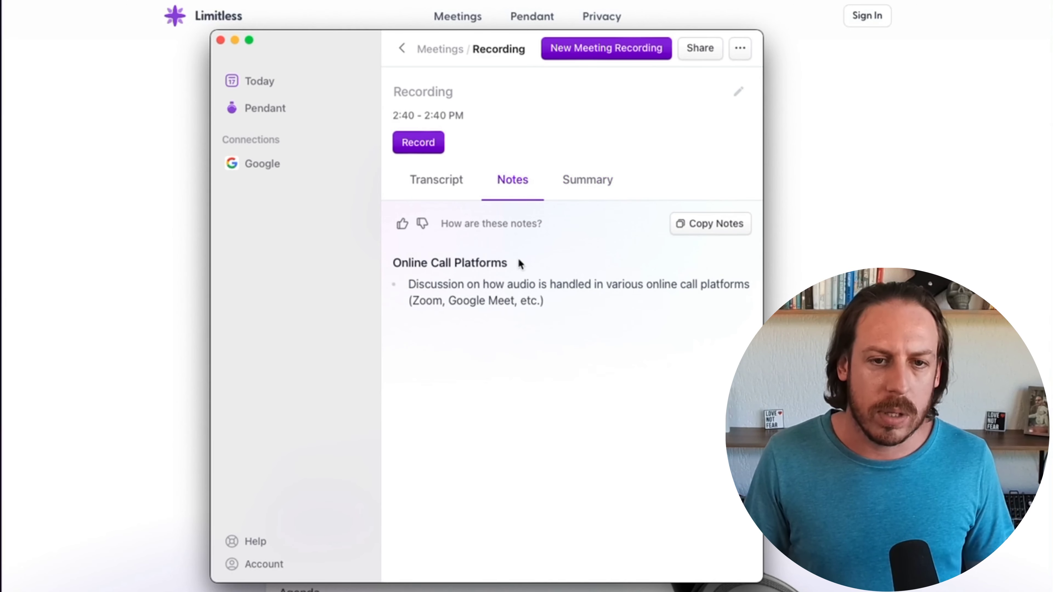
click(571, 181)
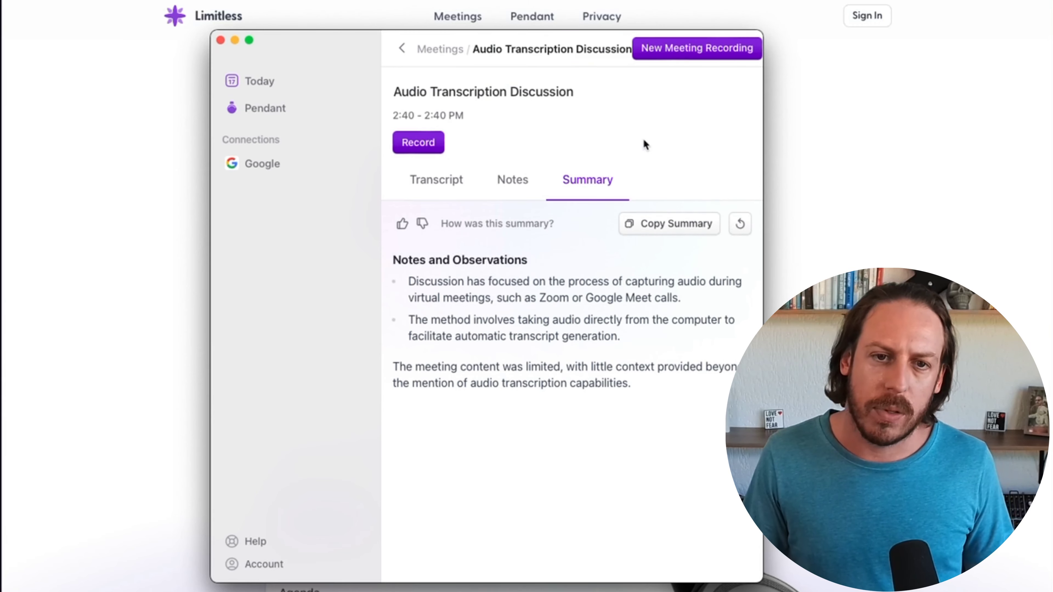
click(432, 182)
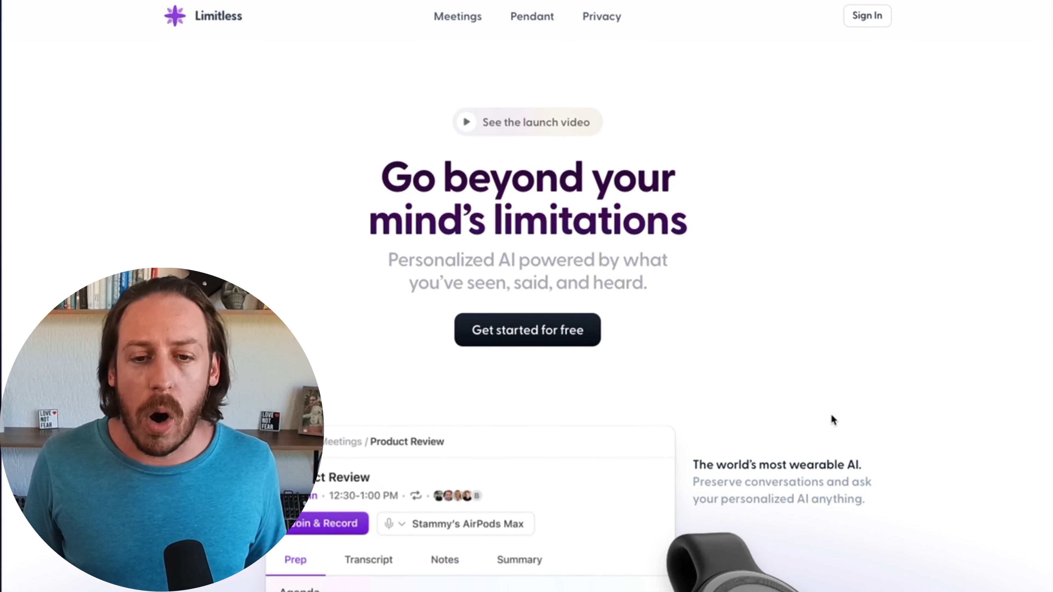
Look over the Limitless home page, including the meeting app preview and the wearable pendant
scroll(834, 419, down, 5)
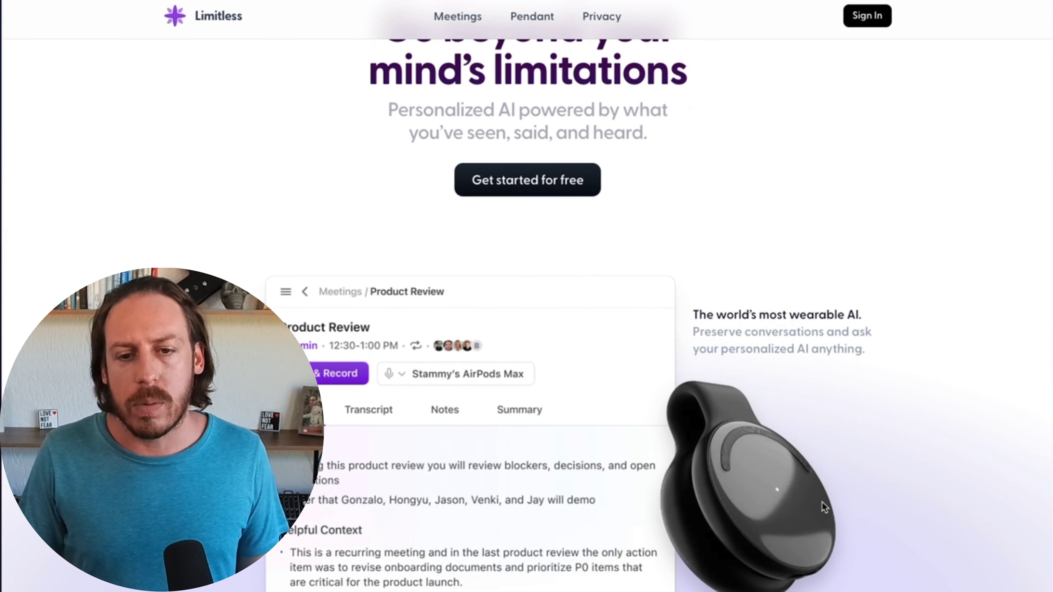
scroll(819, 521, down, 4)
scroll(834, 471, up, 2)
scroll(834, 473, down, 2)
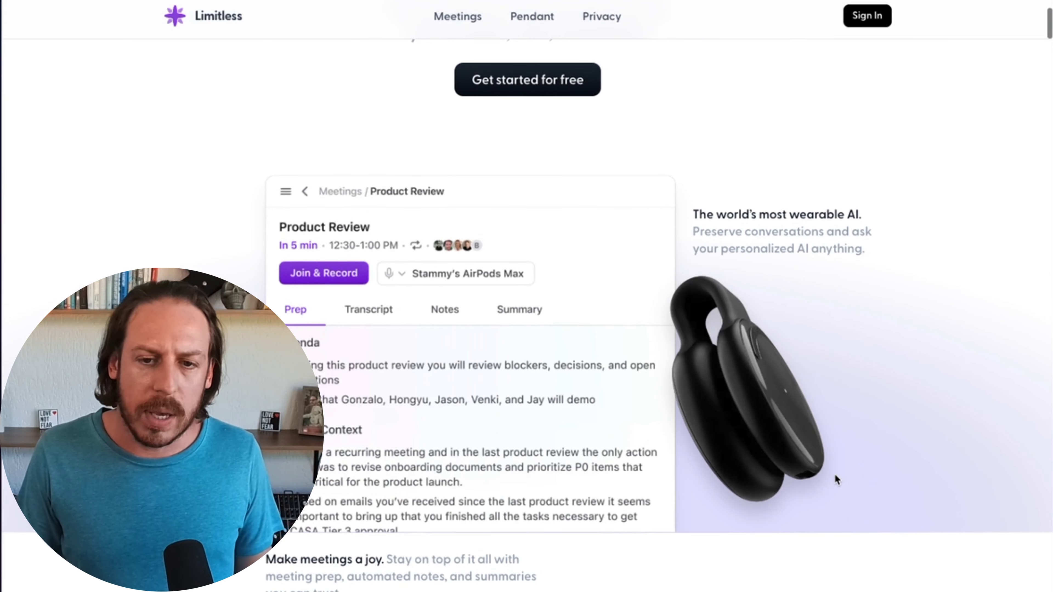
scroll(844, 469, down, 3)
scroll(843, 469, up, 10)
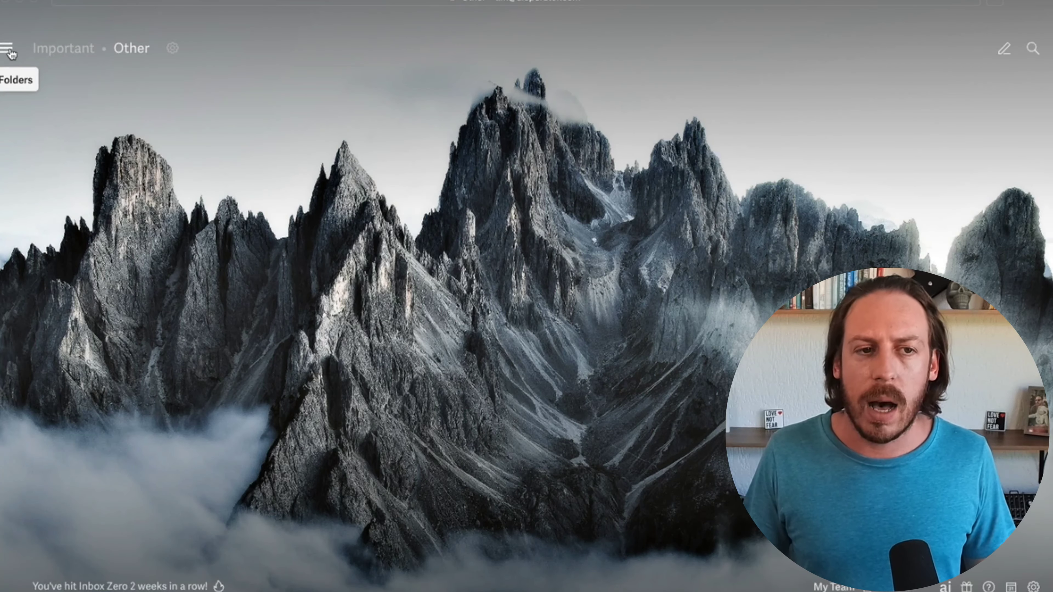
Switch to the Superhuman email client and change the active mailbox to a Gmail account
click(9, 45)
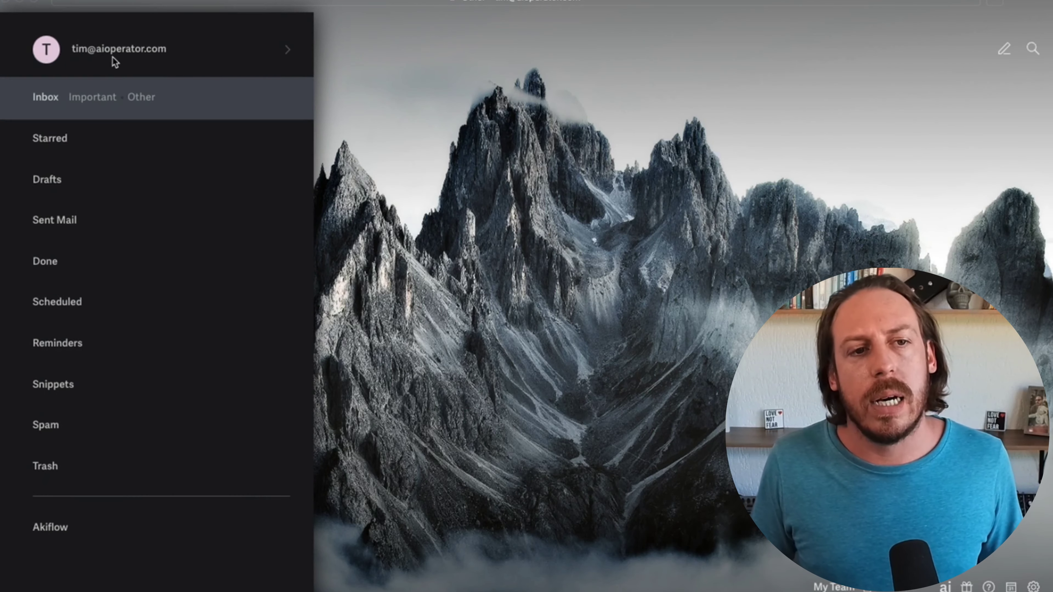
click(115, 62)
scroll(512, 341, down, 1)
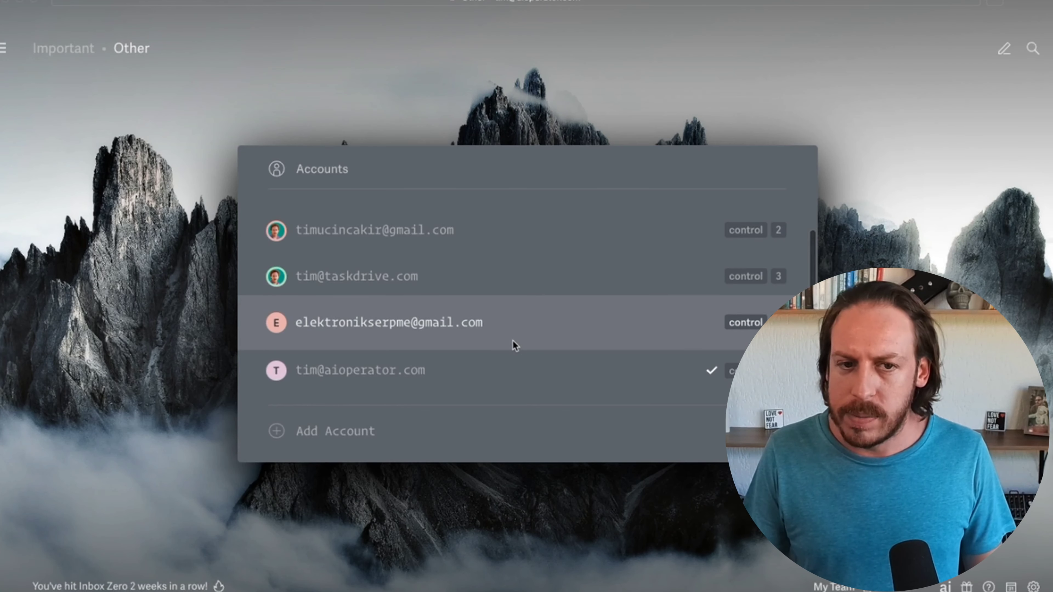
click(393, 270)
Open the Private Banking promotional email from Miles&Smiles and move it to the trash
key(Return)
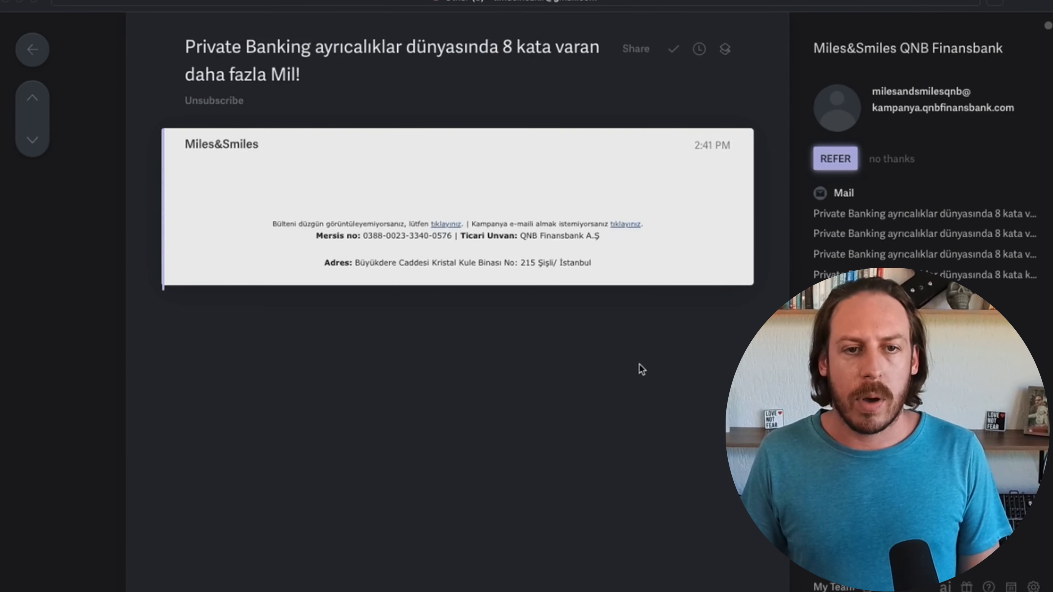
key(shift+3)
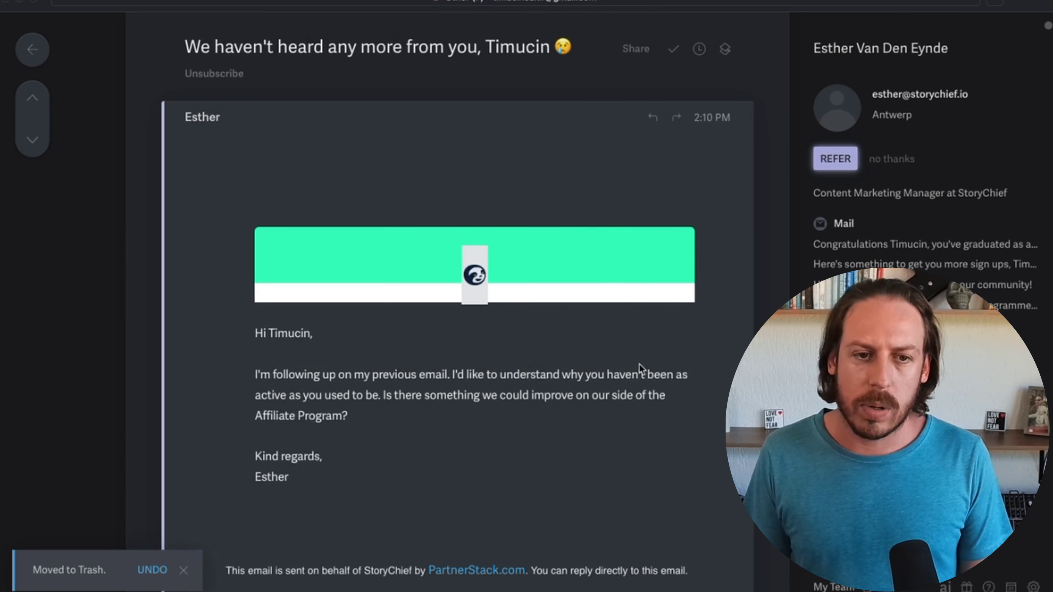
Move the StoryChief affiliate follow-up email to the trash and return to the list of important emails
key(shift+3)
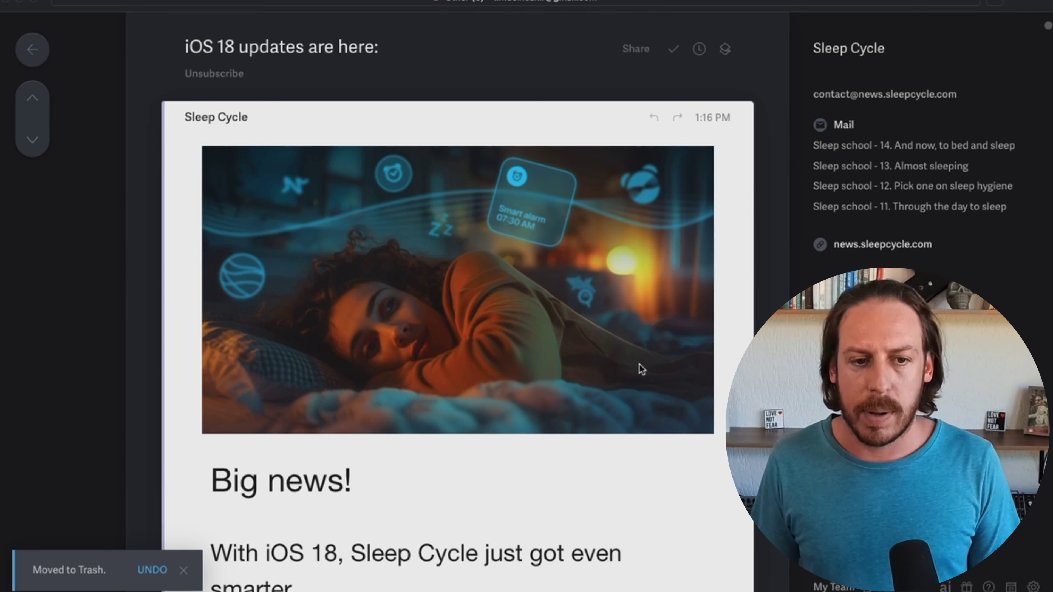
scroll(639, 373, down, 3)
click(33, 50)
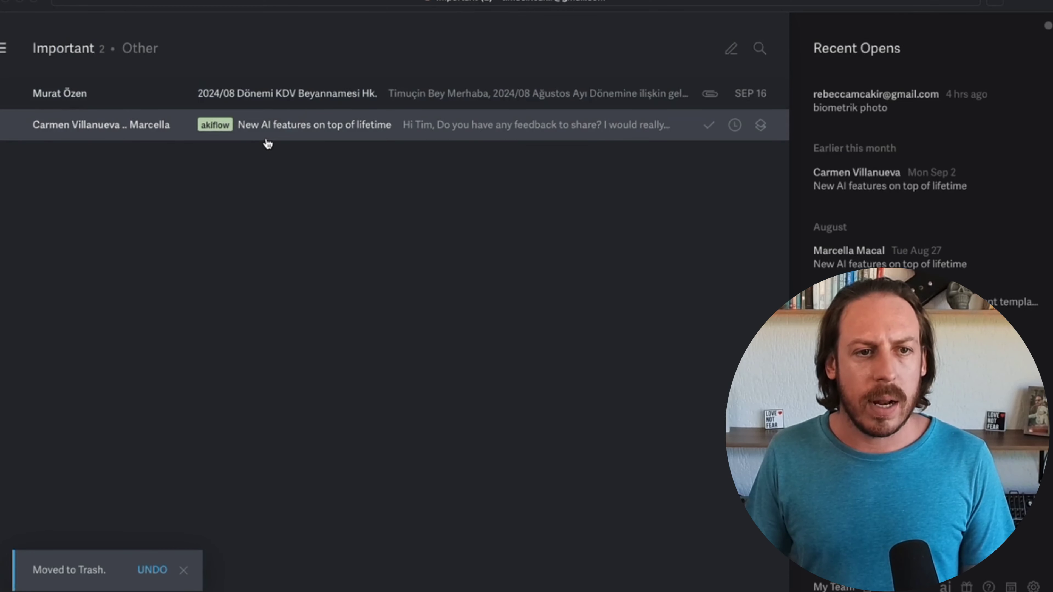
Open the "New AI features on top of lifetime" email and start a reply with the AI draft writer
click(337, 128)
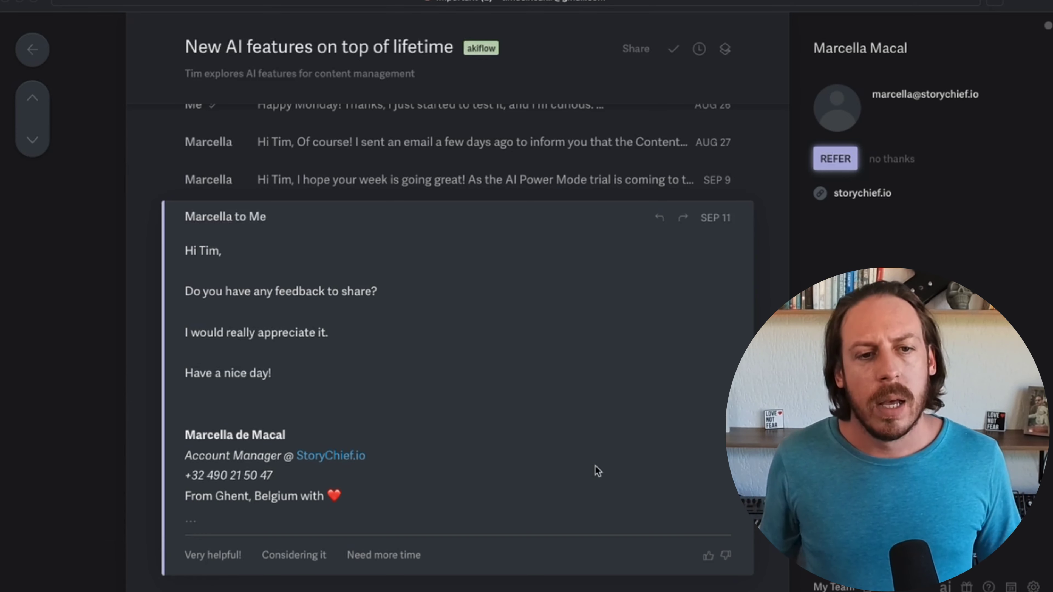
key(r)
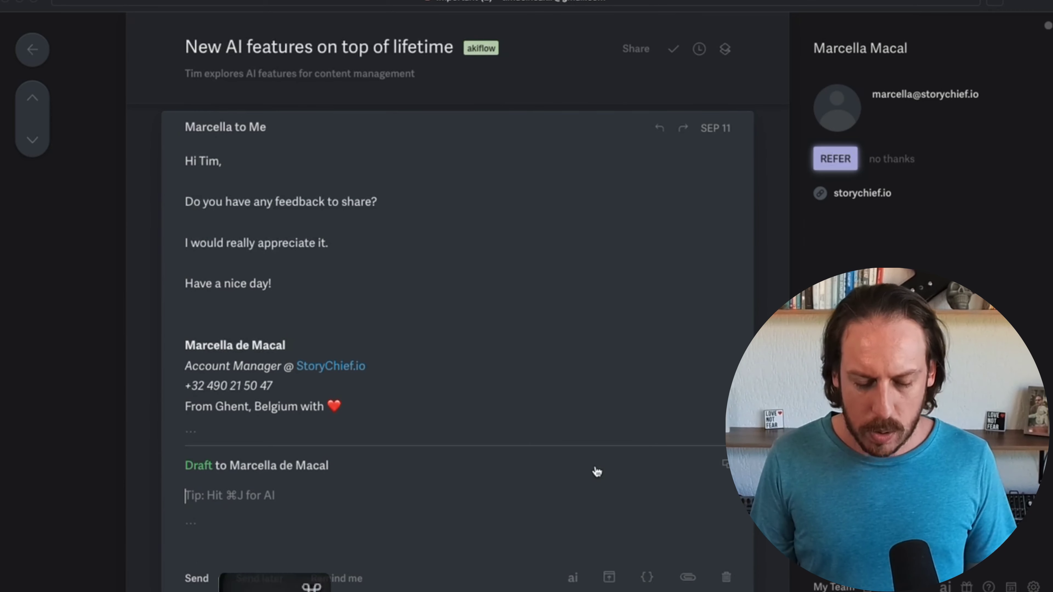
key(super+j)
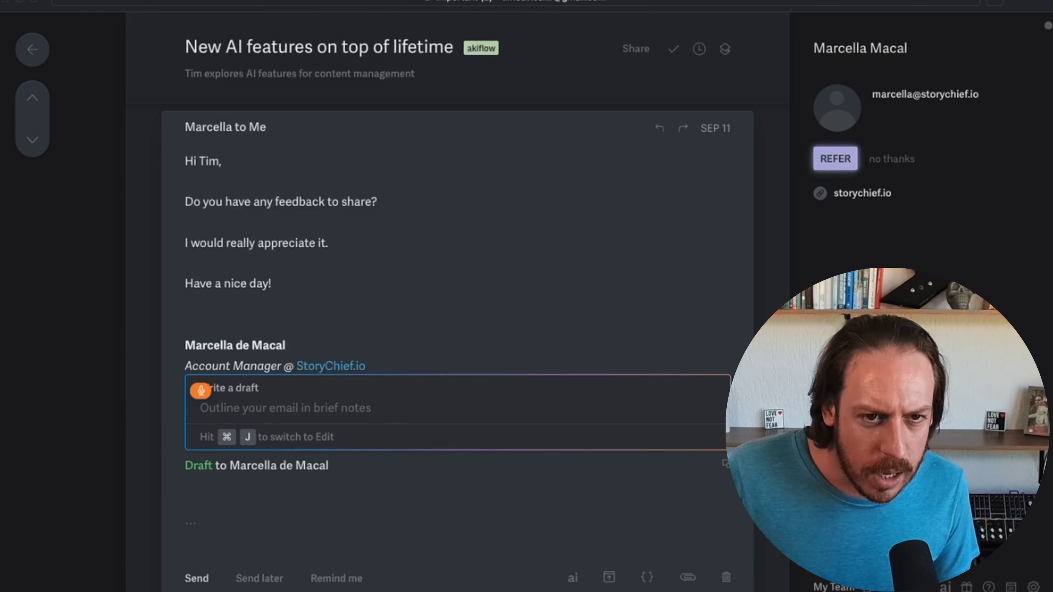
Outline a thank-you saying the AI is not properly tried and only topics, no blogs, are prepared; generate the reply and insert it
text(thank you, Marcelo. It's been great. I haven't been able to try it)
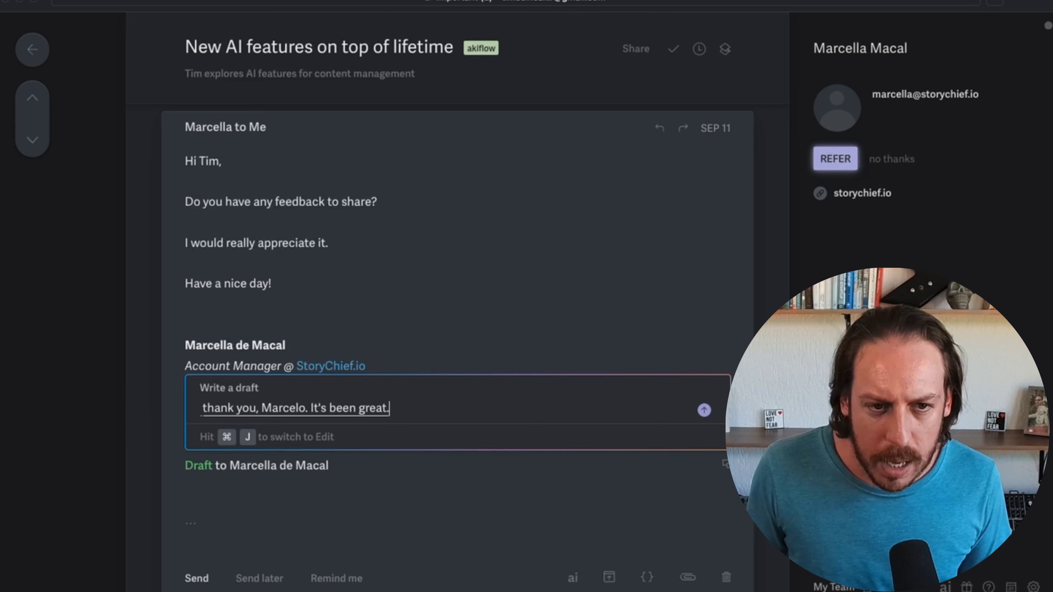
key(BackSpace)
key(BackSpace)
key(BackSpace)
text(. It's AI)
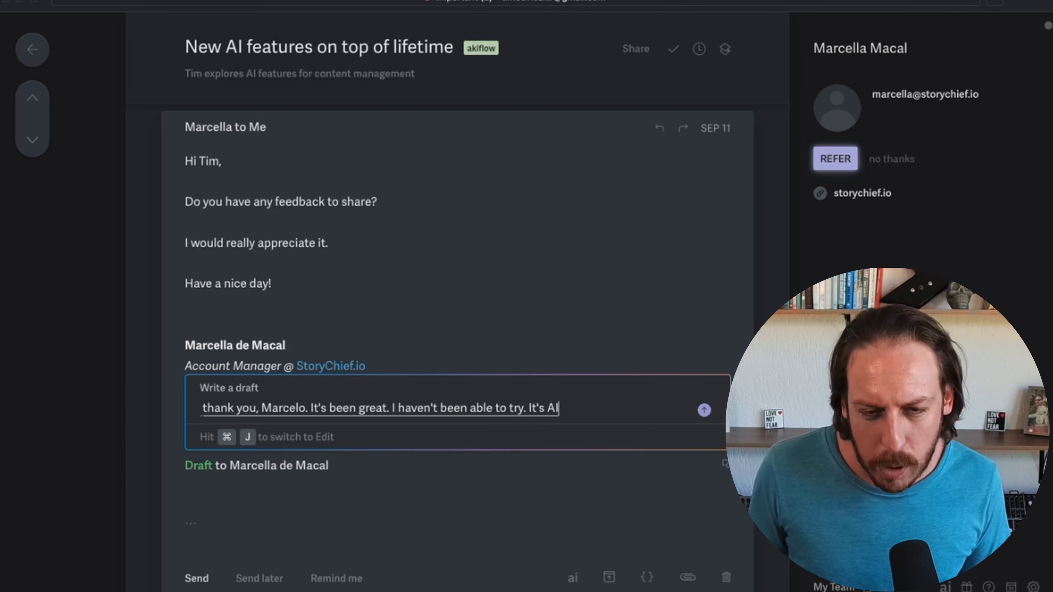
text(U properly because I just prepared)
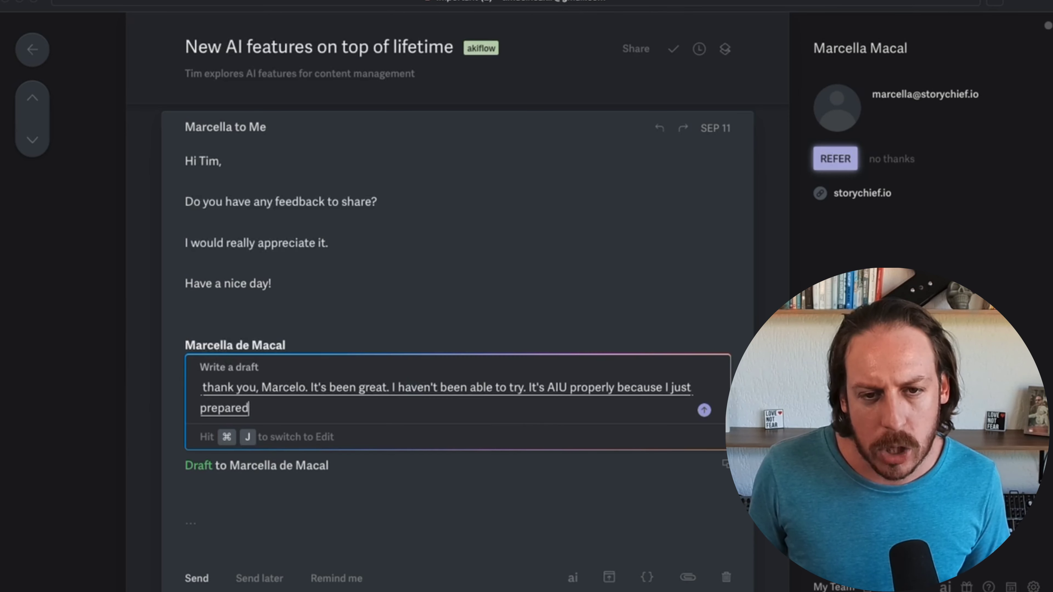
text( a bunch of topics, but I)
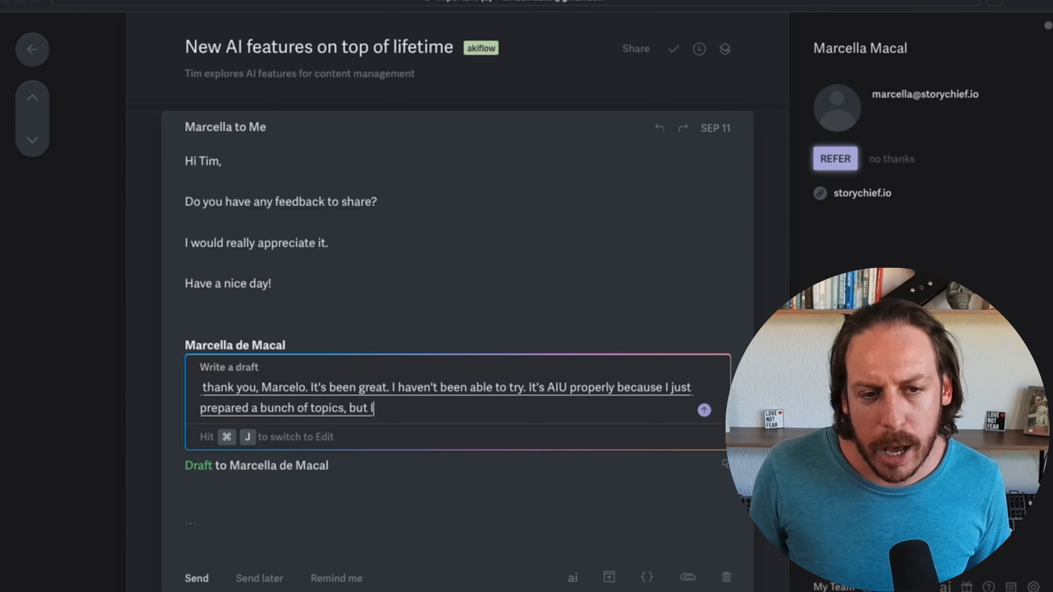
text( haven't created the blogs themselves and then understand the S)
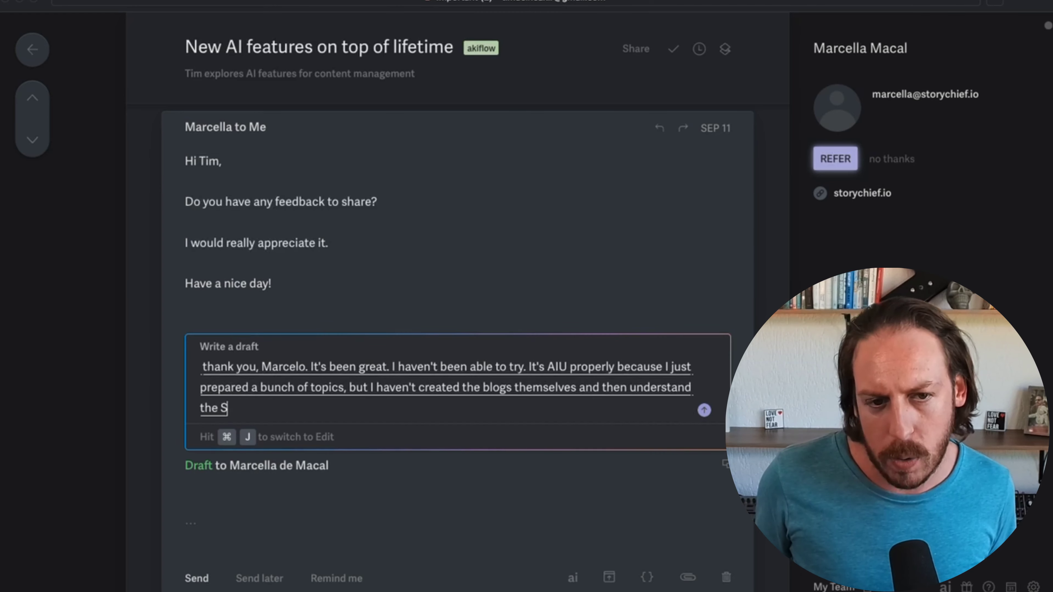
key(Return)
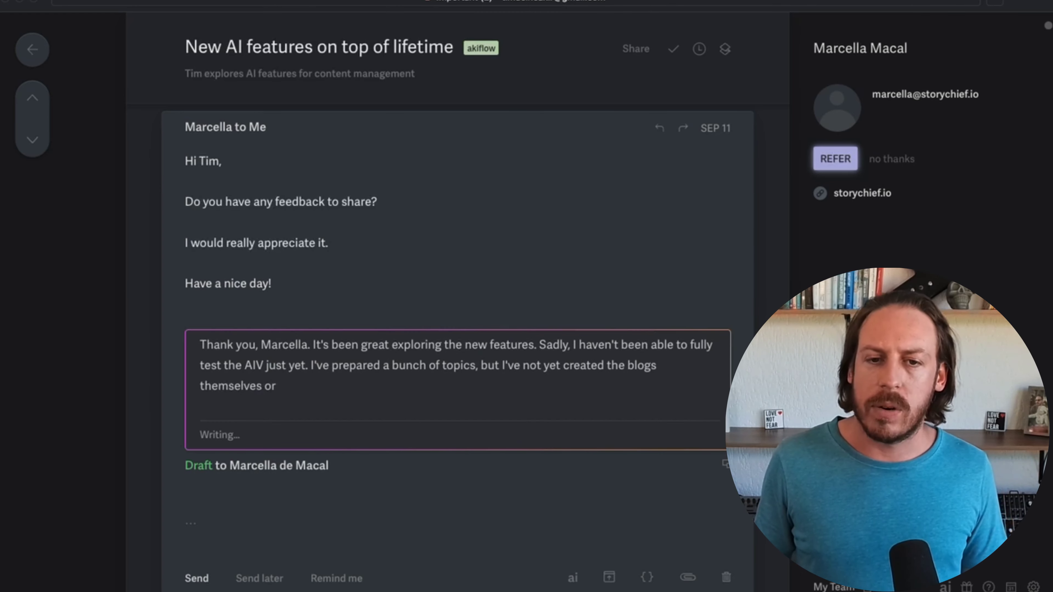
key(Return)
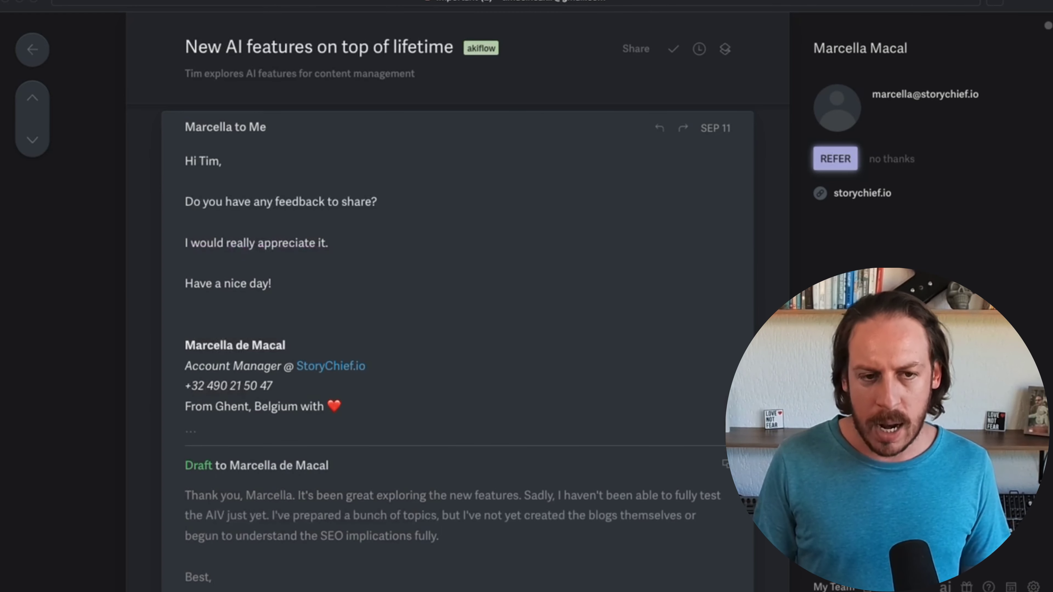
Correct "AIV" to "AI" in the generated reply
scroll(282, 425, down, 1)
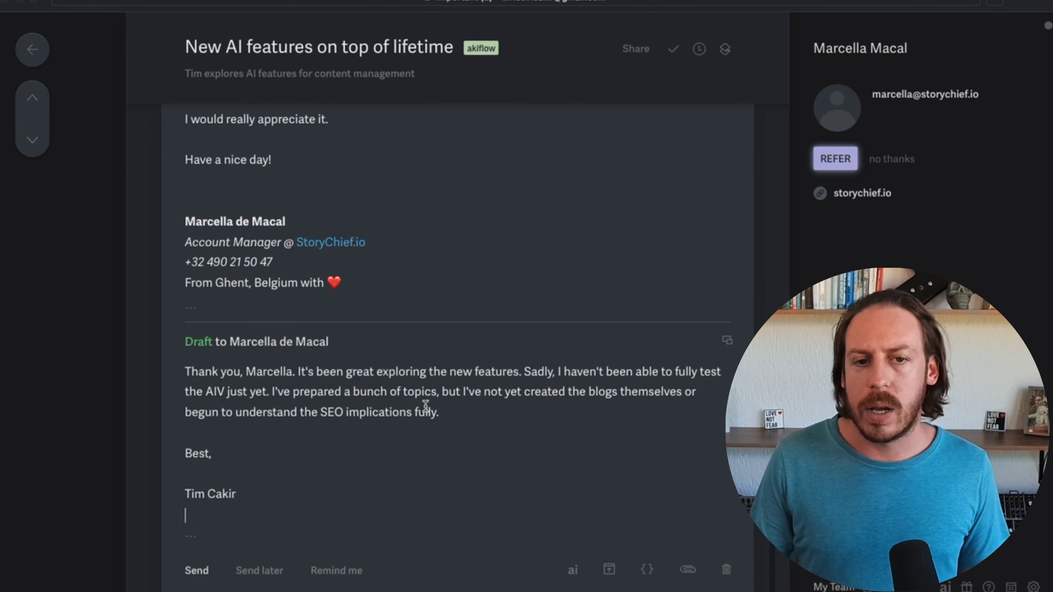
key(BackSpace)
scroll(332, 485, up, 1)
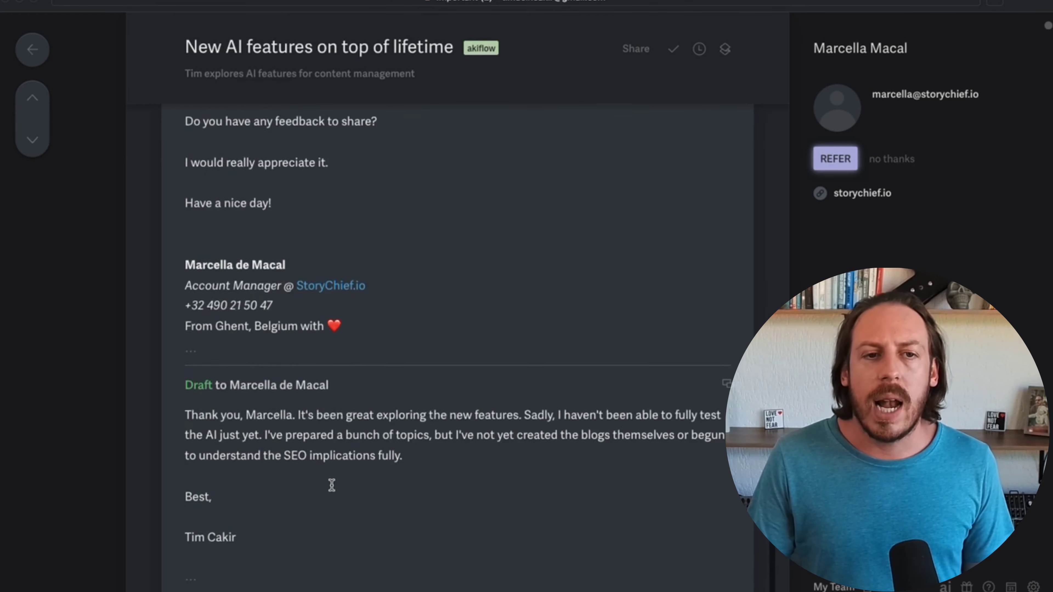
scroll(331, 485, down, 1)
Expand the AI summary of the email thread, read its bullet points and collapse it again
click(299, 76)
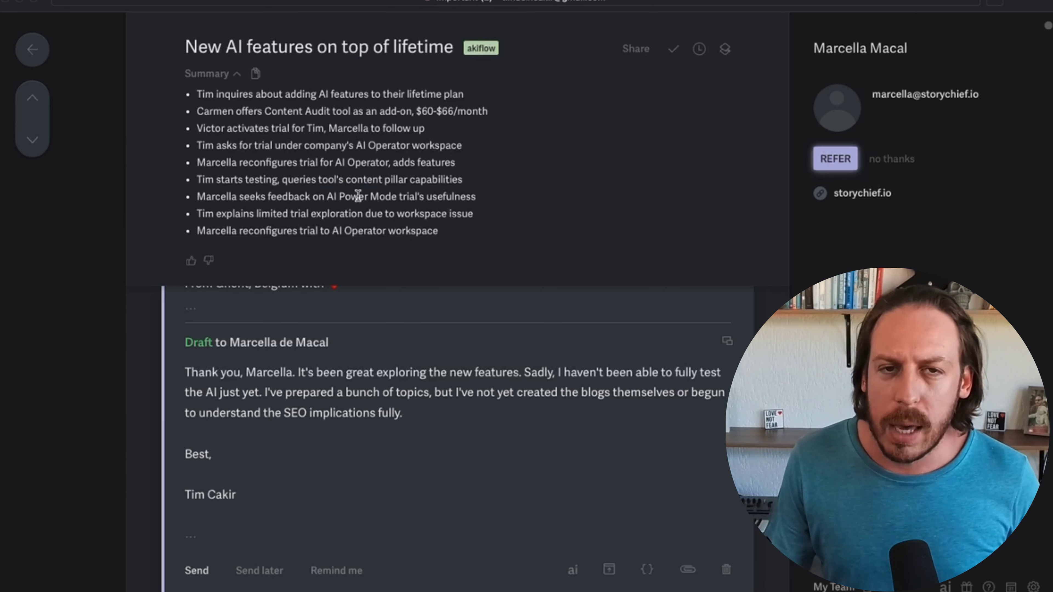
click(216, 73)
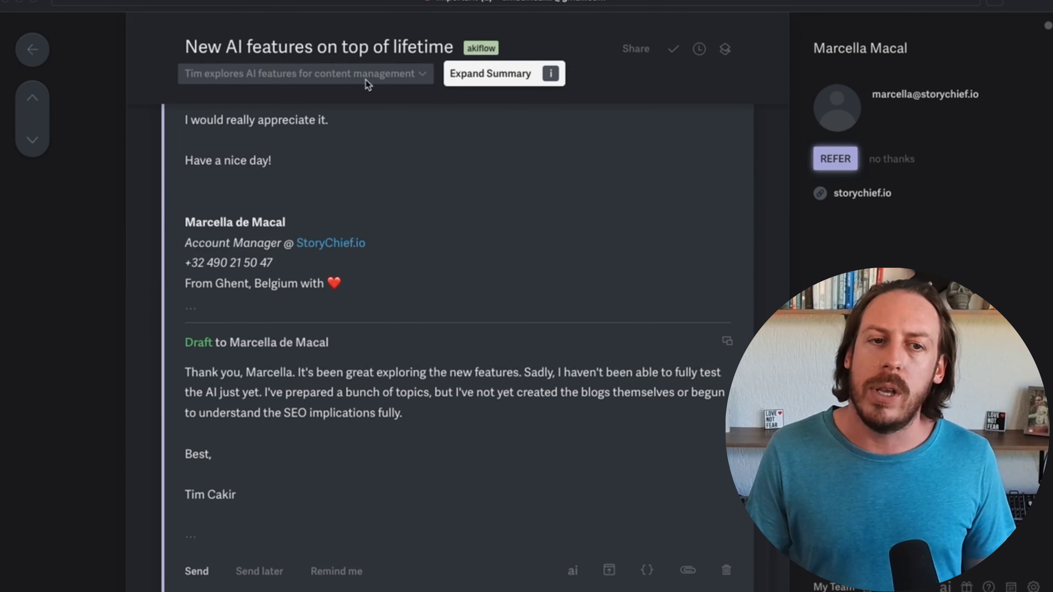
click(421, 77)
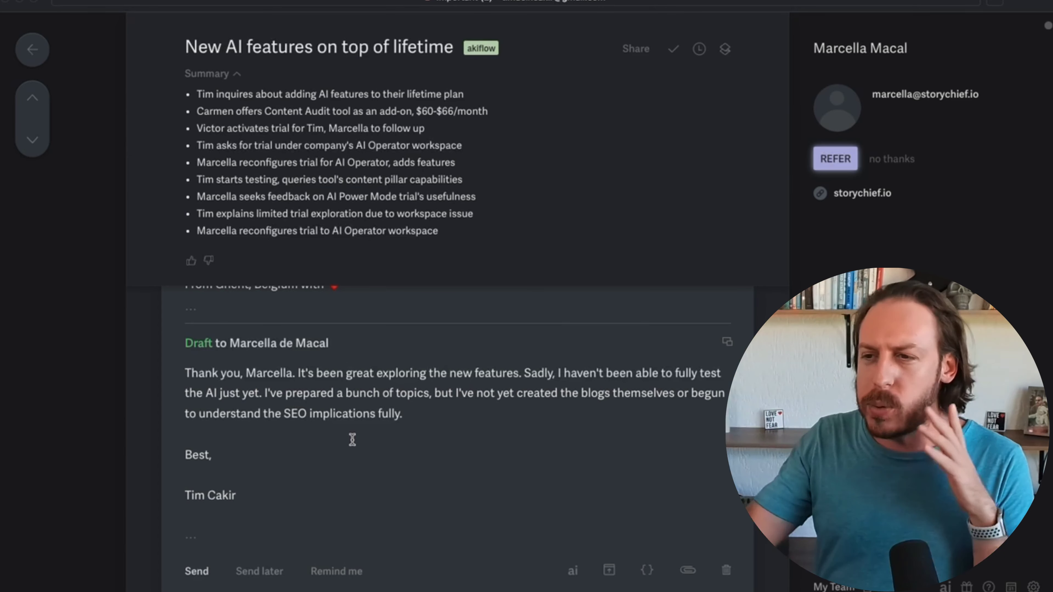
click(283, 477)
click(239, 76)
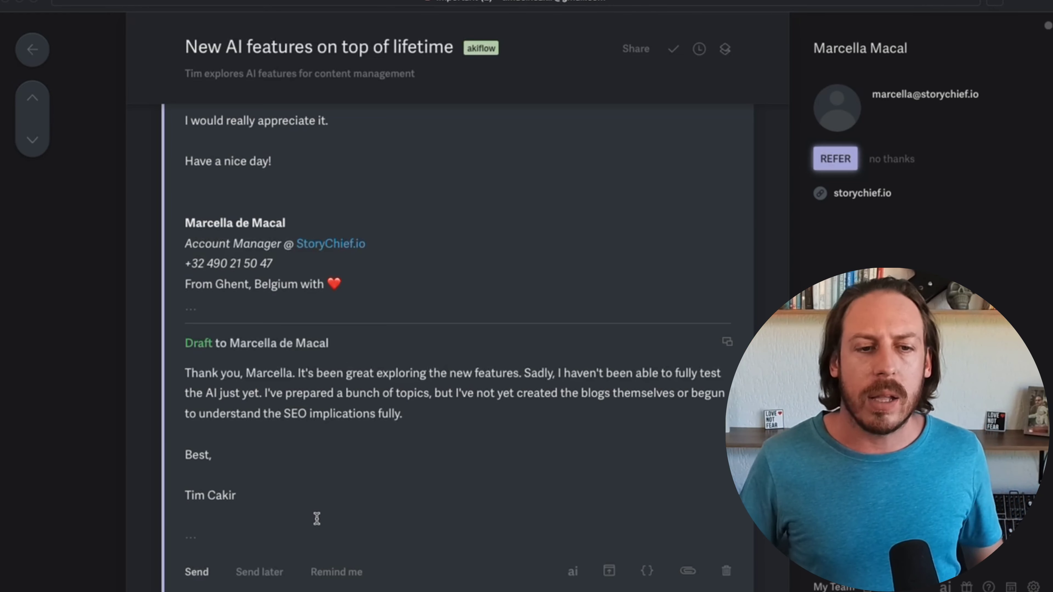
Clear the entire text of the drafted reply, including the sign-off
drag(295, 503, 169, 348)
key(BackSpace)
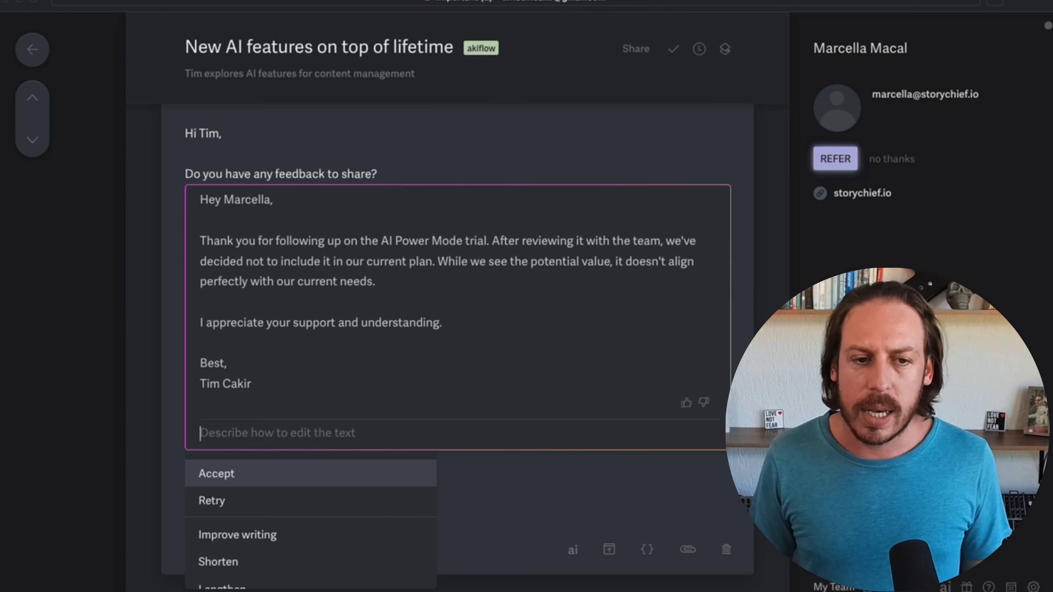
Look through the AI editing options for the generated reply, such as Shorten, Lengthen, Simplify and Rewrite in my voice
key(Down)
key(Down)
key(Down)
key(Down)
key(Down)
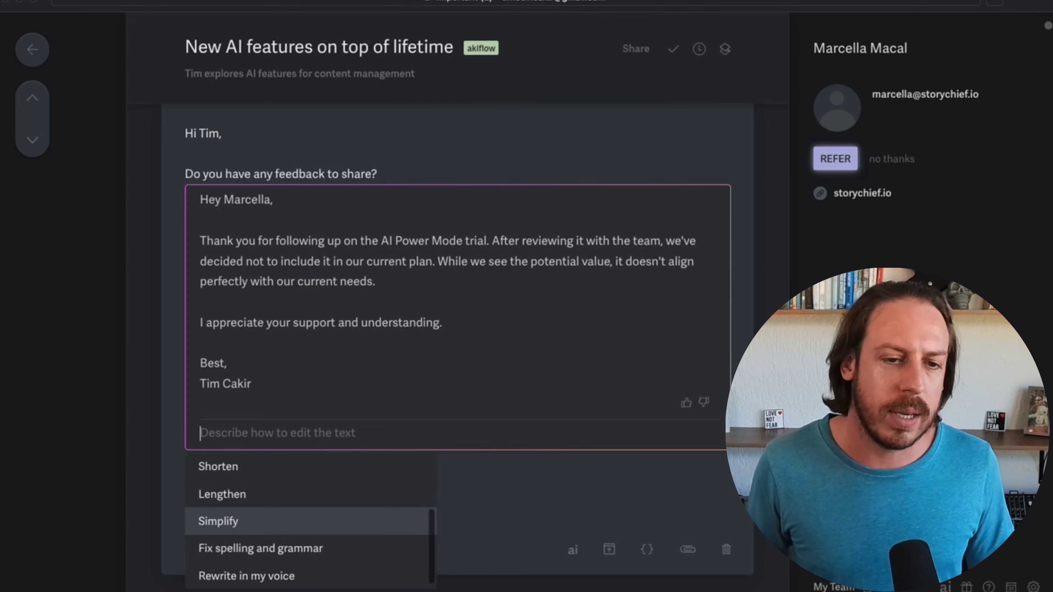
key(Down)
key(Down)
key(Down)
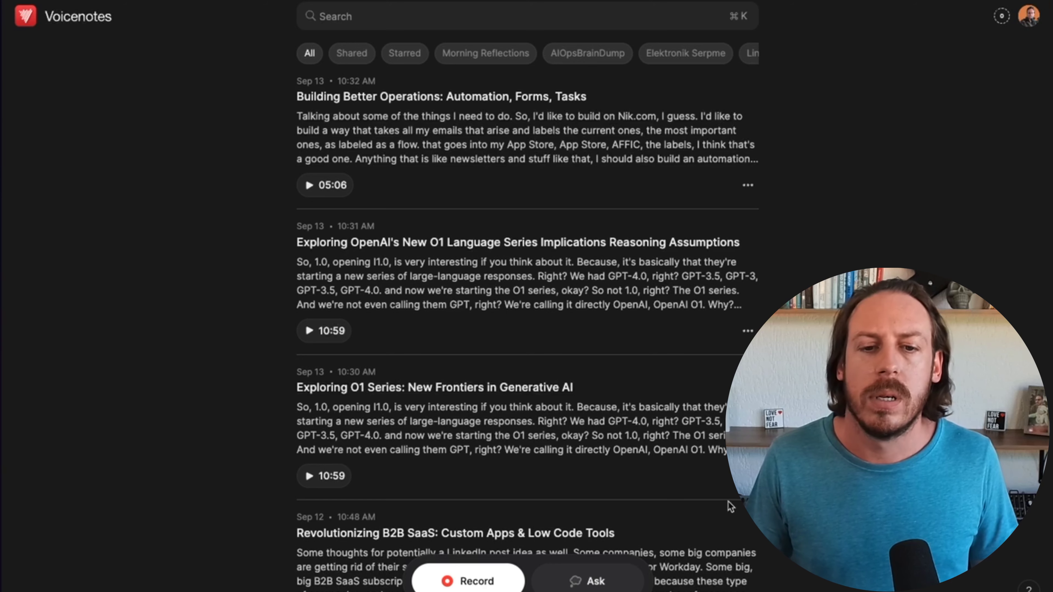
Switch to Voicenotes and ask its AI the suggested question "Do you have a TO DO list for me for today?"
click(573, 584)
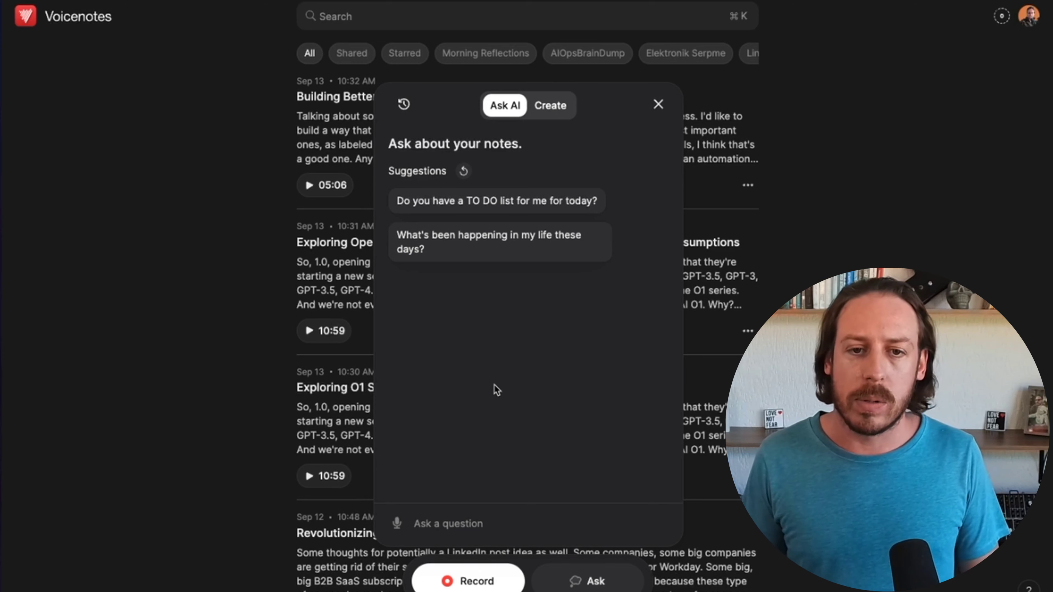
click(445, 196)
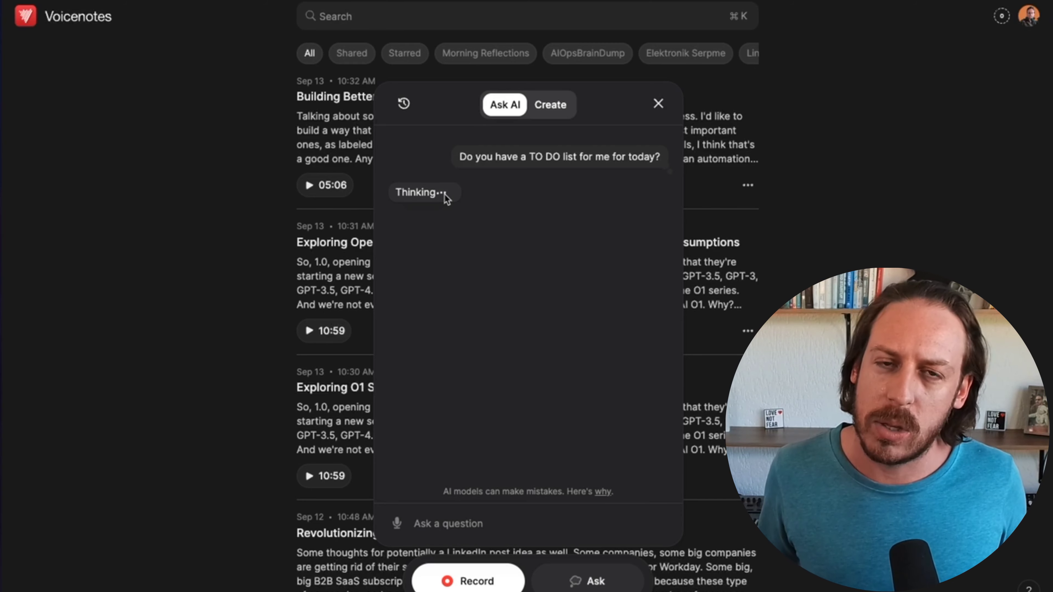
Create a Summary from the notes "Exploring OpenAI's New O1 Language..." and "Exploring O1 Series: New Frontiers in...", then read it through and close it
click(550, 105)
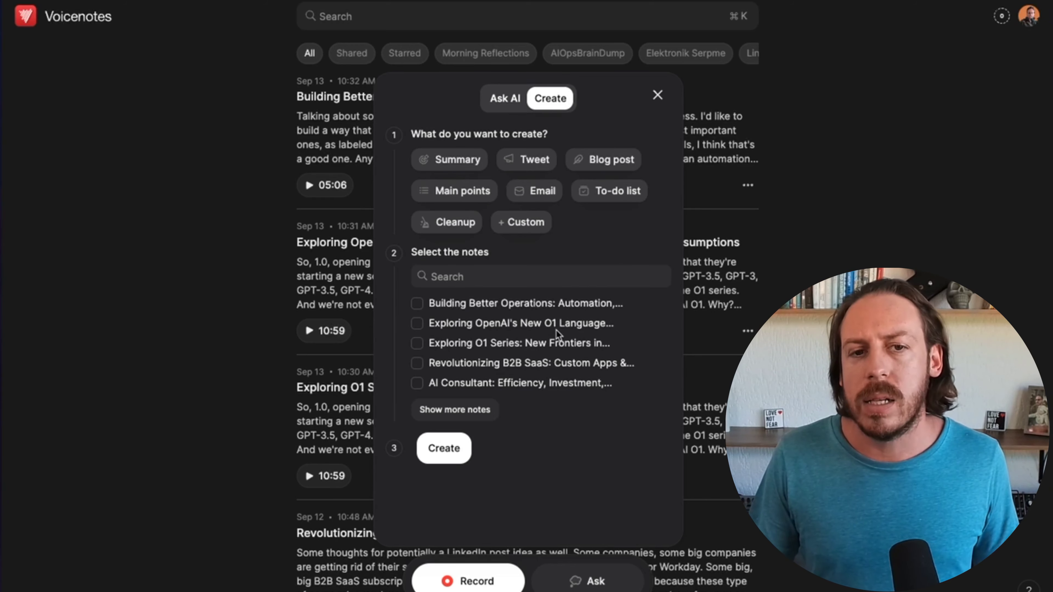
click(448, 166)
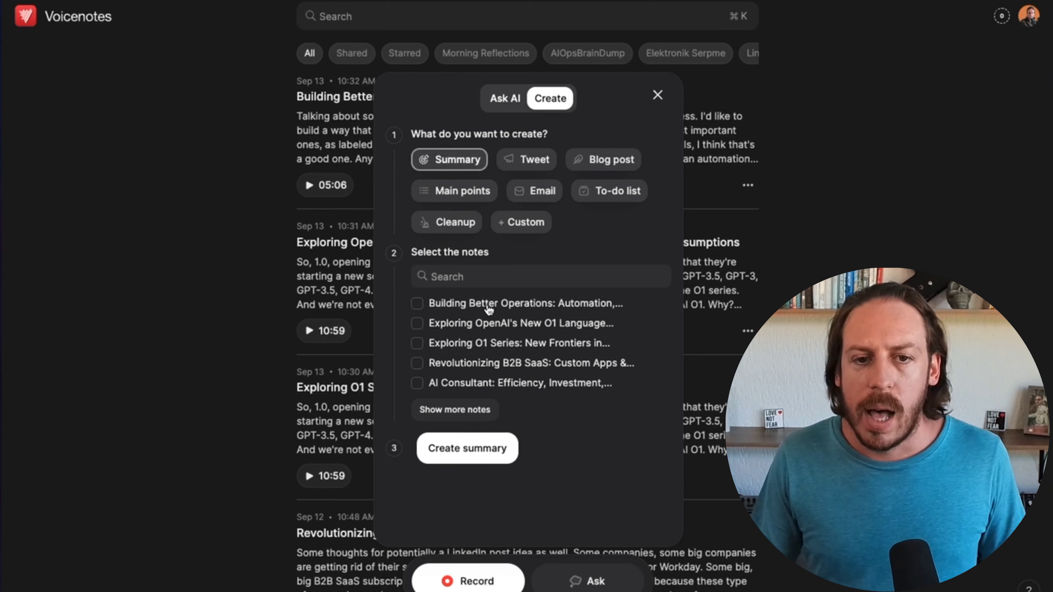
click(470, 304)
click(466, 324)
click(462, 344)
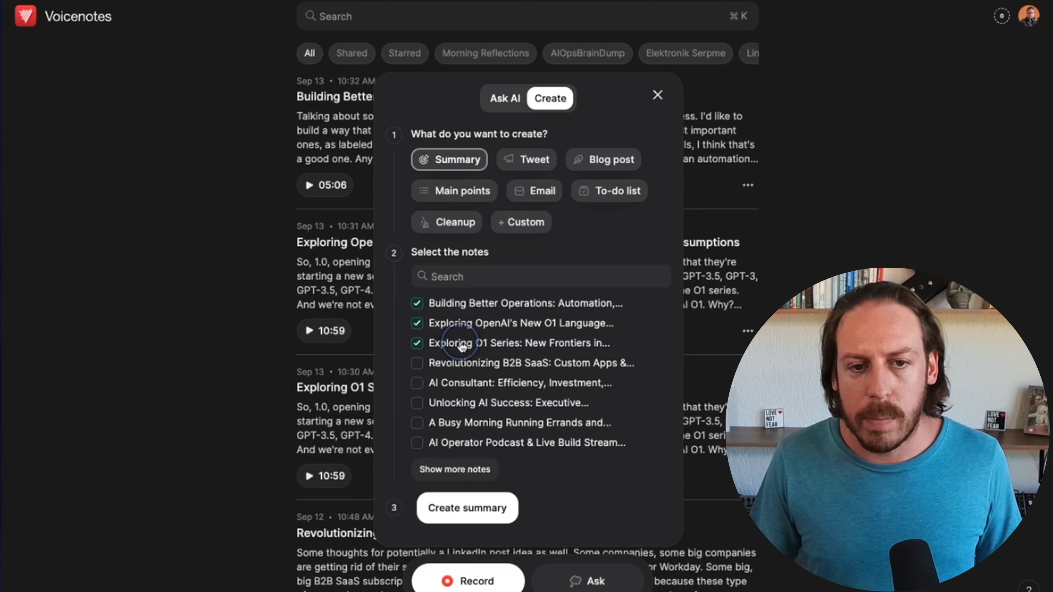
click(419, 307)
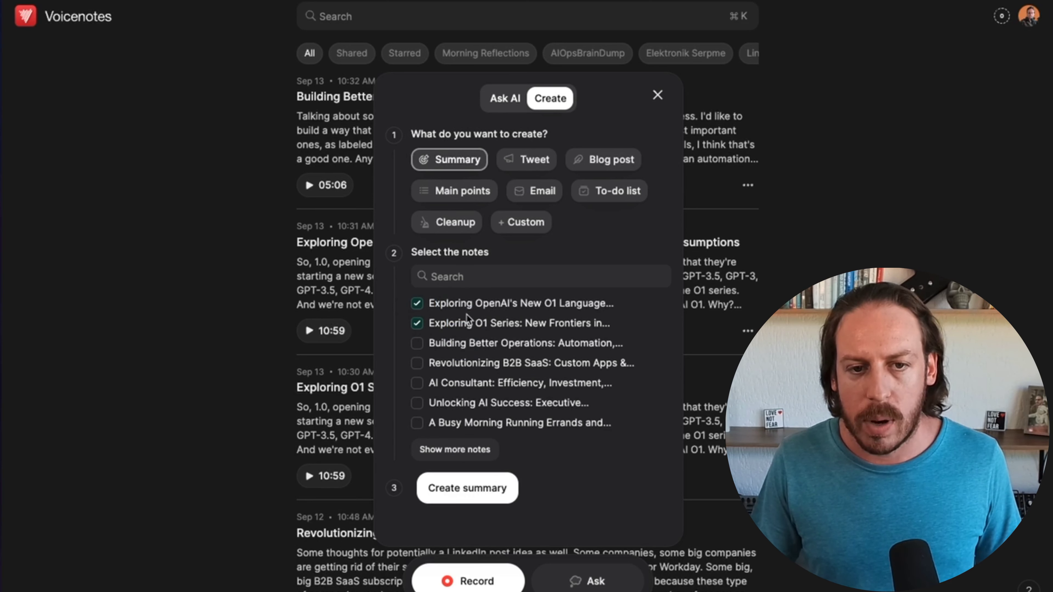
click(457, 487)
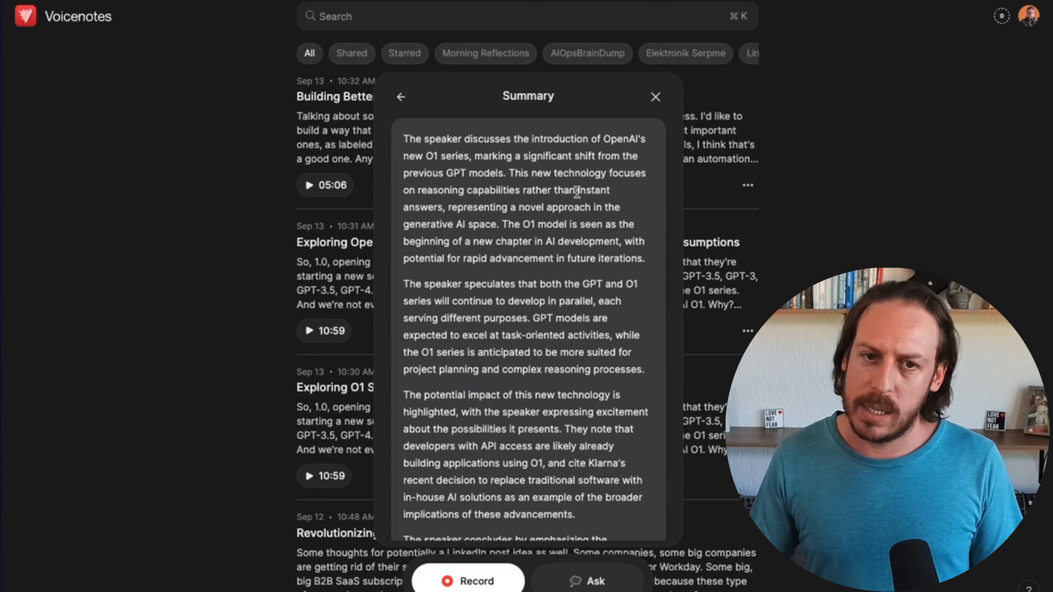
scroll(562, 321, down, 3)
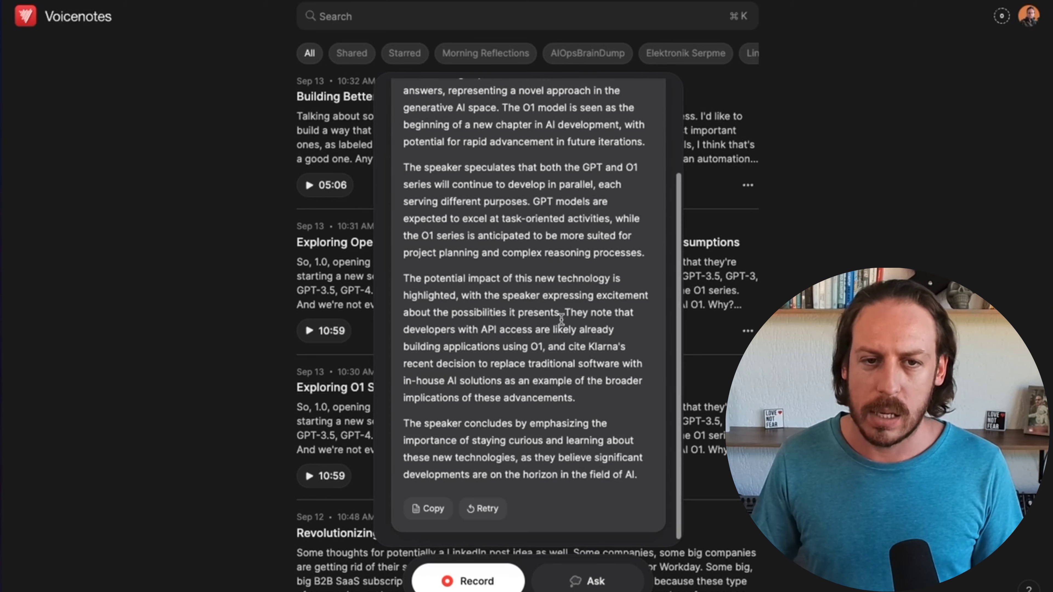
key(Escape)
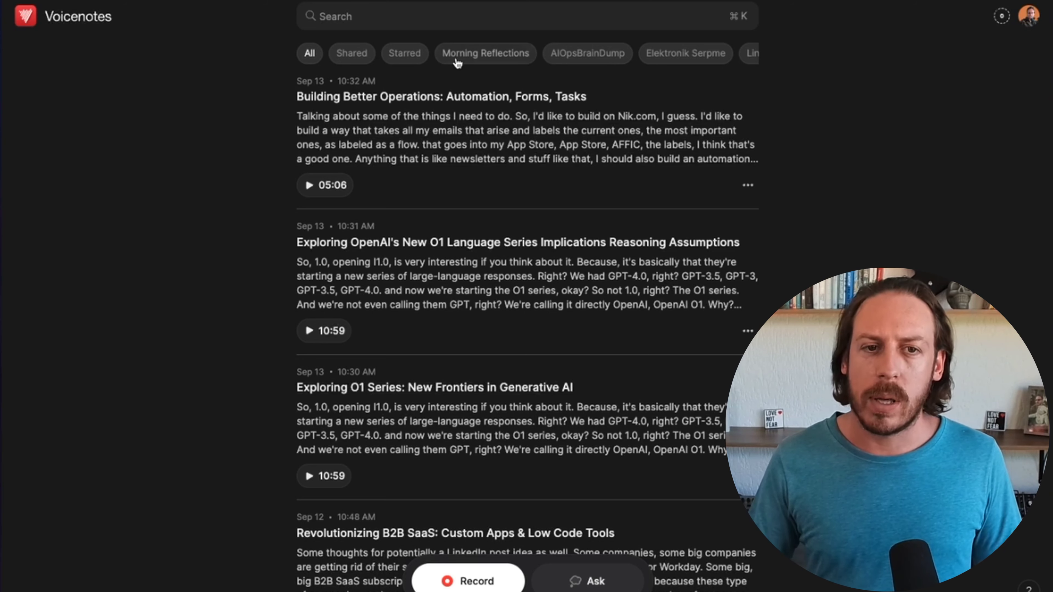
Filter the voice notes by the Morning Reflections tag
click(418, 16)
click(587, 88)
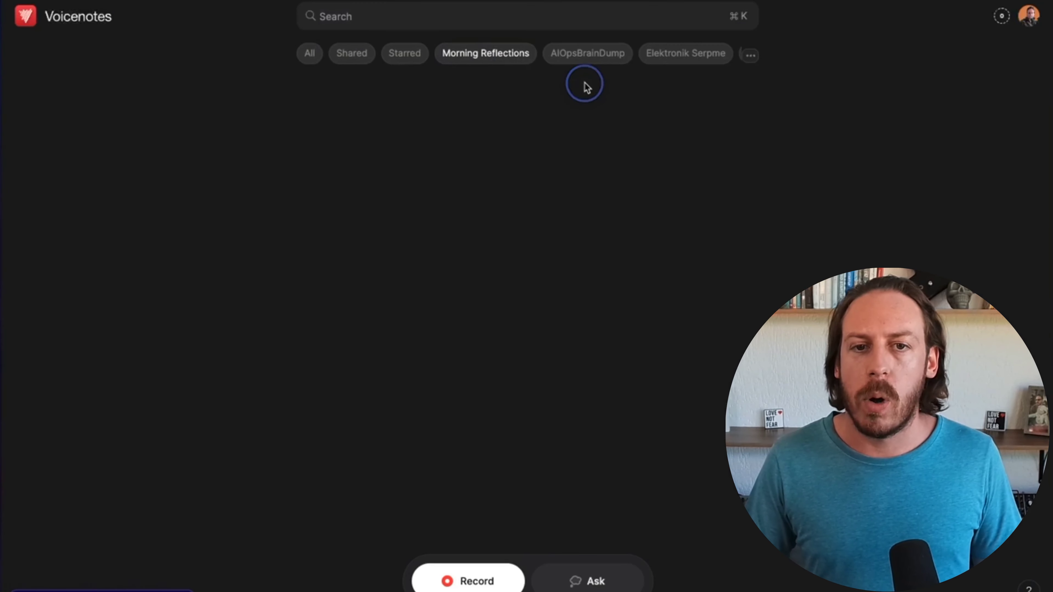